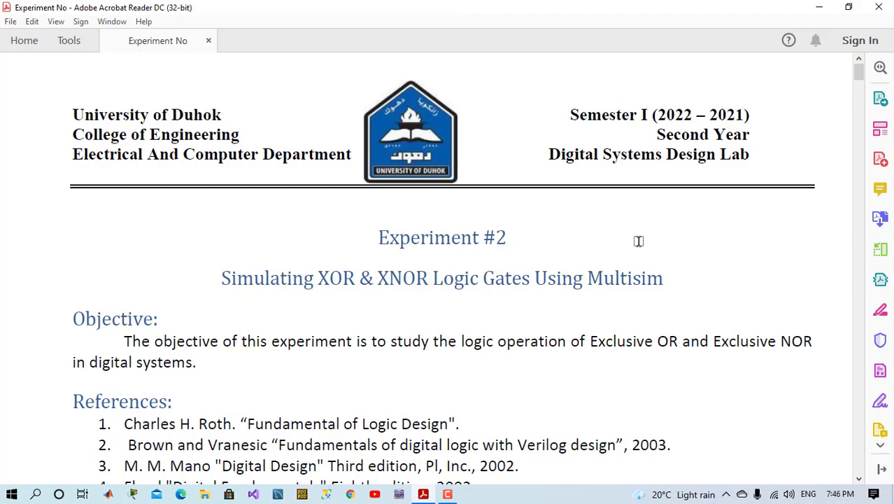
Highlight the ⊕ symbol in the Introduction's sentence describing the XOR gate.
{"action": "scroll", "coordinate": [638, 240], "scroll_direction": "down", "scroll_amount": 8}
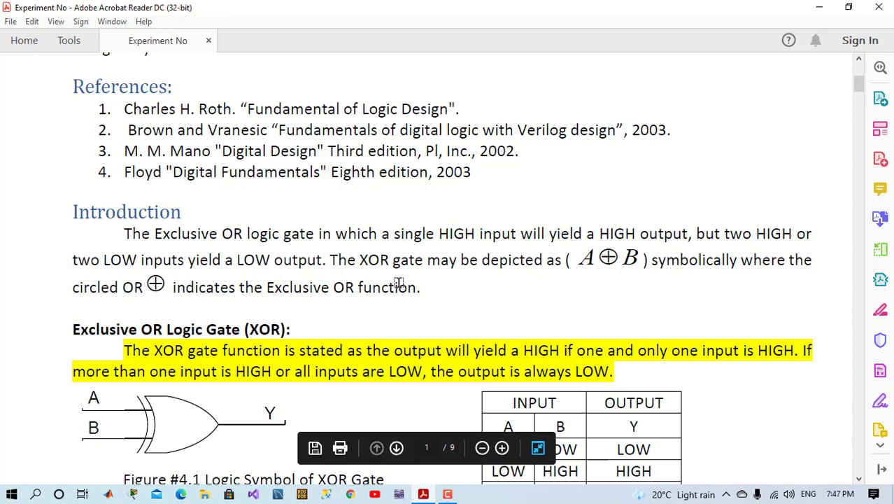
{"action": "left_click_drag", "start_coordinate": [144, 280], "coordinate": [166, 281]}
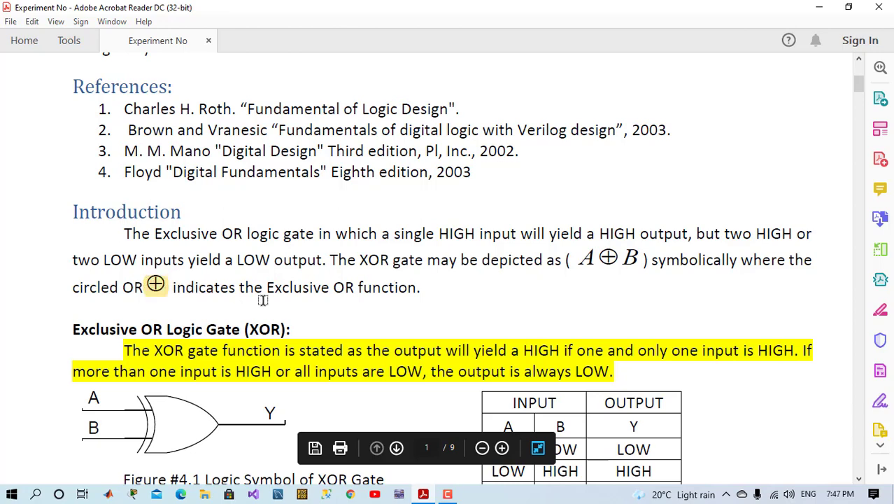
{"action": "scroll", "coordinate": [460, 245], "scroll_direction": "down", "scroll_amount": 3}
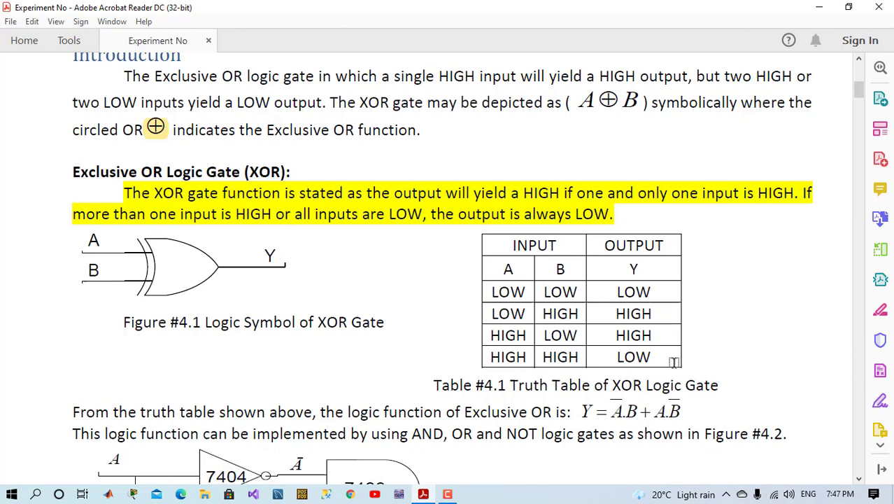
Highlight the LOW-HIGH and HIGH-LOW rows of Table #4.1, then scroll to Figure #4.2.
{"action": "left_click_drag", "start_coordinate": [543, 313], "coordinate": [579, 314]}
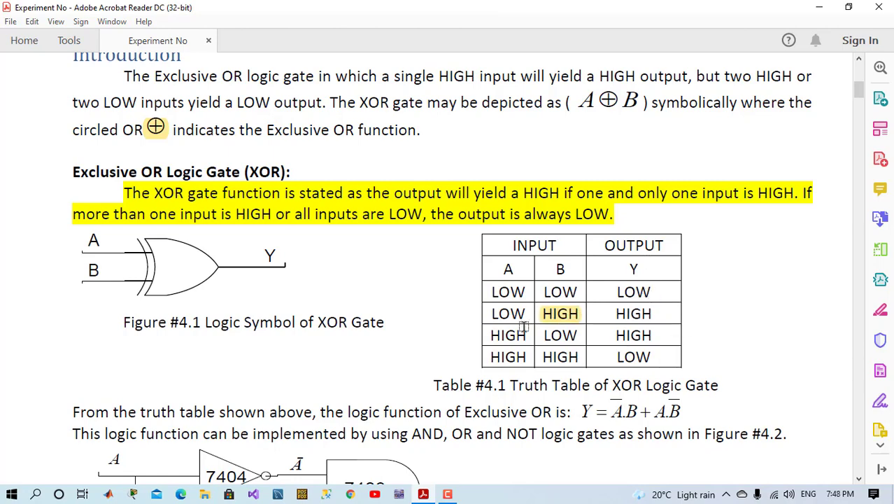
{"action": "left_click_drag", "start_coordinate": [492, 335], "coordinate": [526, 335]}
{"action": "left_click_drag", "start_coordinate": [608, 312], "coordinate": [644, 331]}
{"action": "left_click_drag", "start_coordinate": [491, 312], "coordinate": [526, 313]}
{"action": "scroll", "coordinate": [319, 259], "scroll_direction": "down", "scroll_amount": 3}
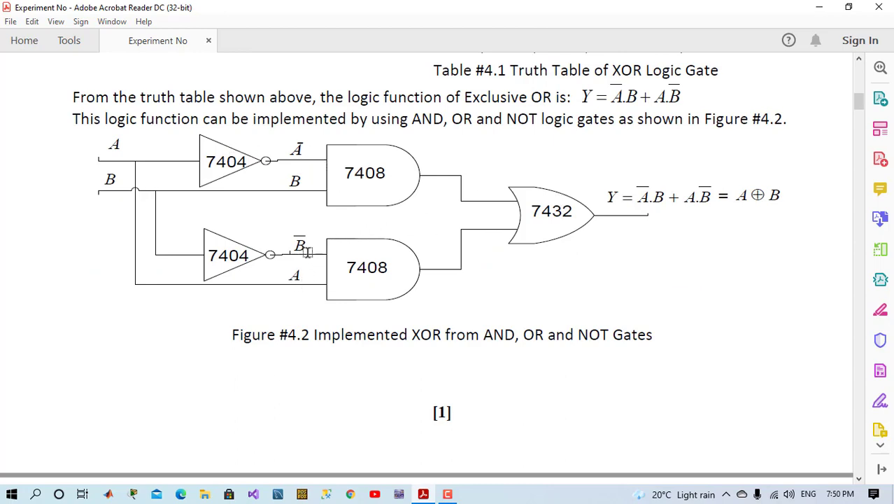
{"action": "scroll", "coordinate": [534, 292], "scroll_direction": "up", "scroll_amount": 2}
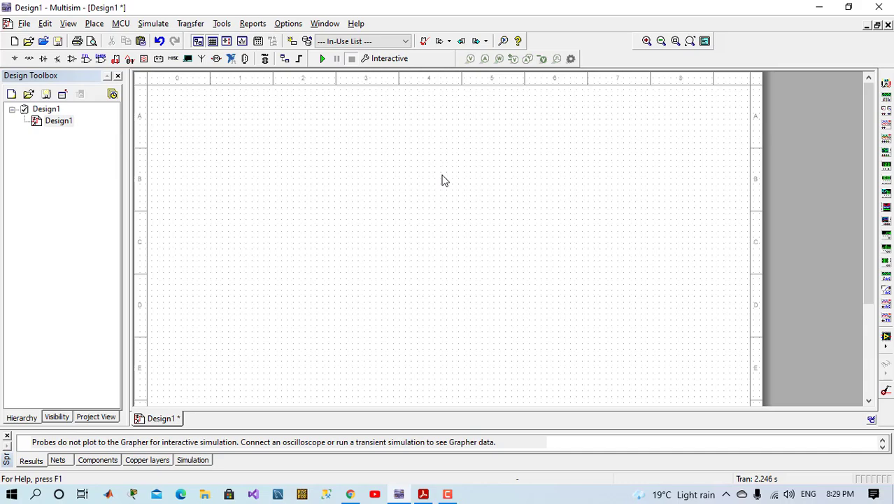
{"action": "left_click", "coordinate": [85, 60]}
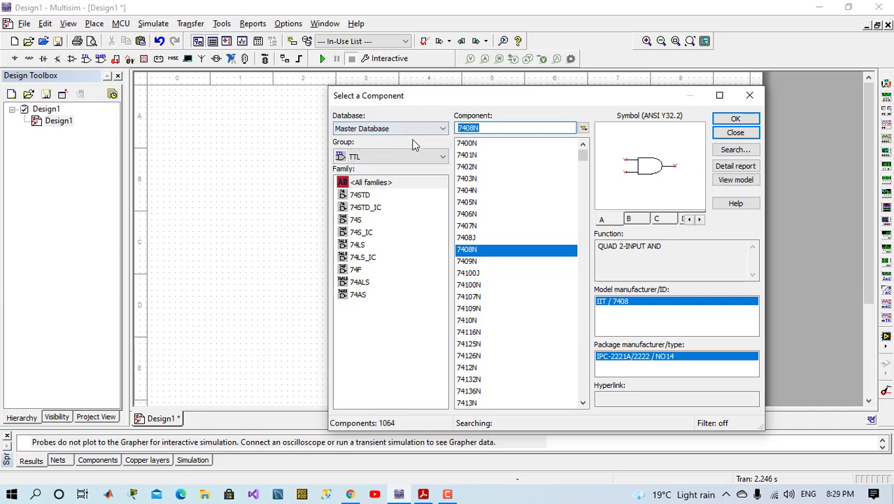
{"action": "left_click", "coordinate": [474, 128]}
{"action": "left_click", "coordinate": [526, 146]}
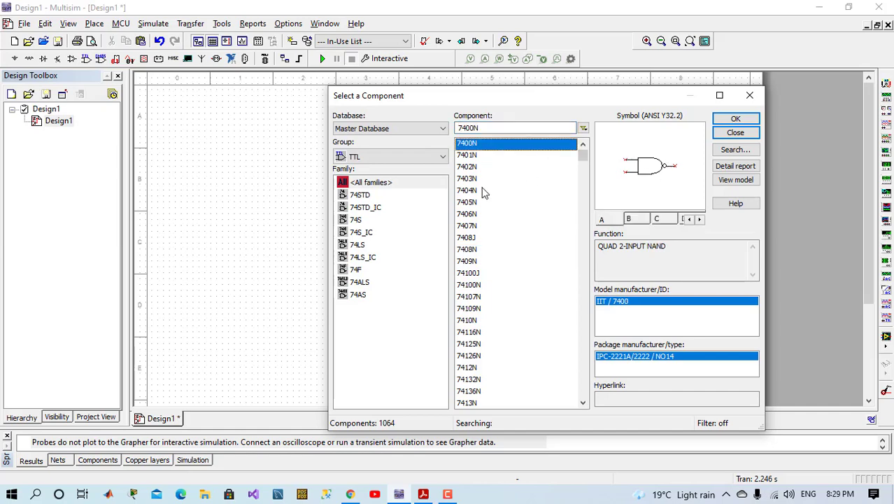
{"action": "left_click", "coordinate": [510, 190]}
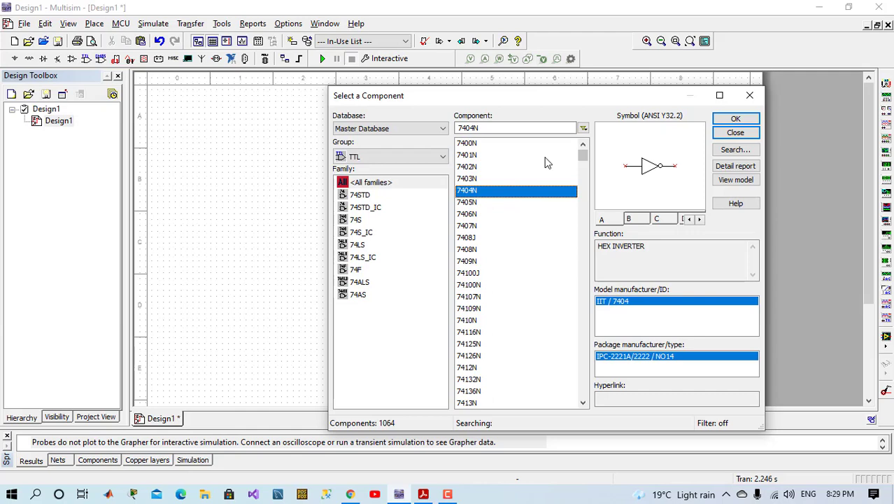
{"action": "left_click", "coordinate": [508, 132]}
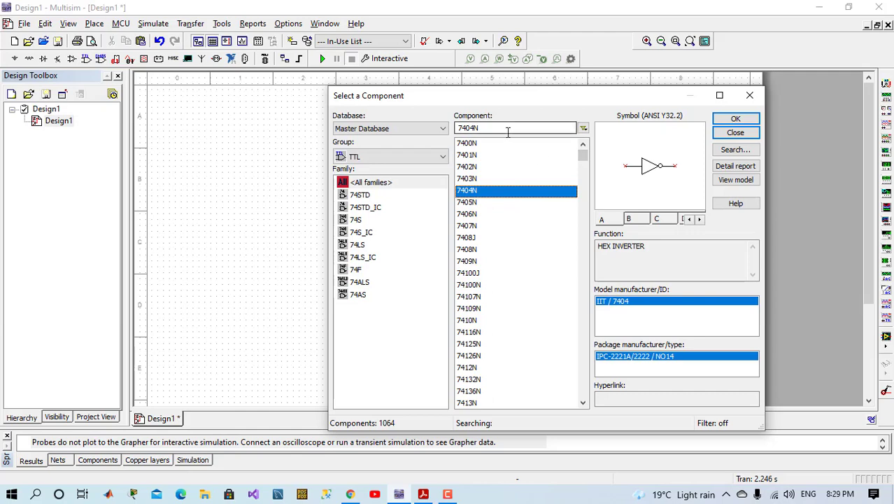
{"action": "left_click_drag", "start_coordinate": [505, 131], "coordinate": [468, 130]}
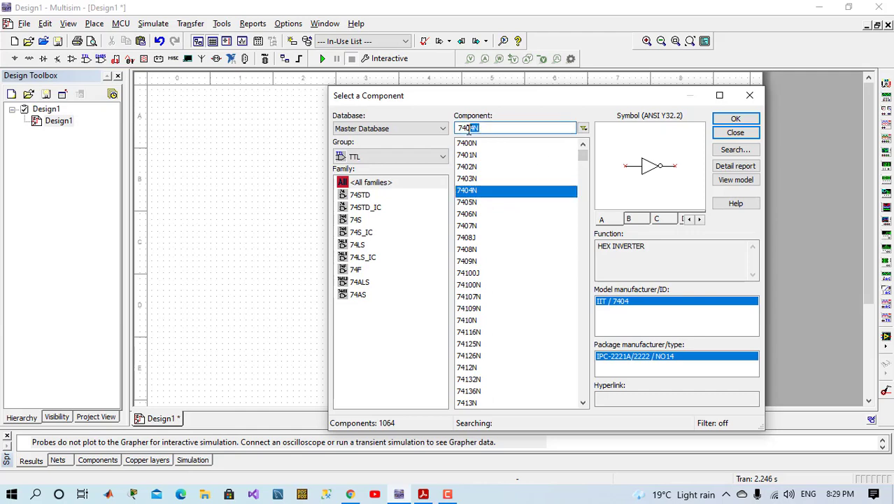
{"action": "left_click", "coordinate": [733, 133]}
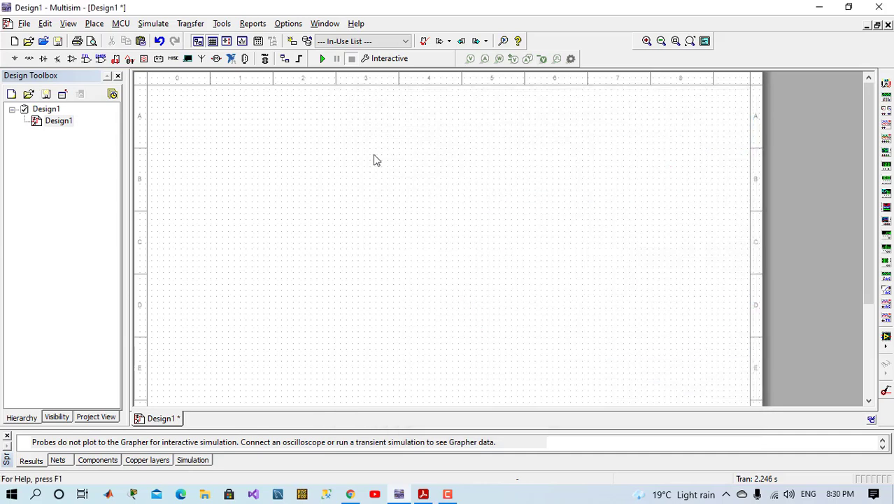
Search the TIL Misc Digital family for XOR2 and place it mid-schematic as U1.
{"action": "left_click", "coordinate": [117, 61]}
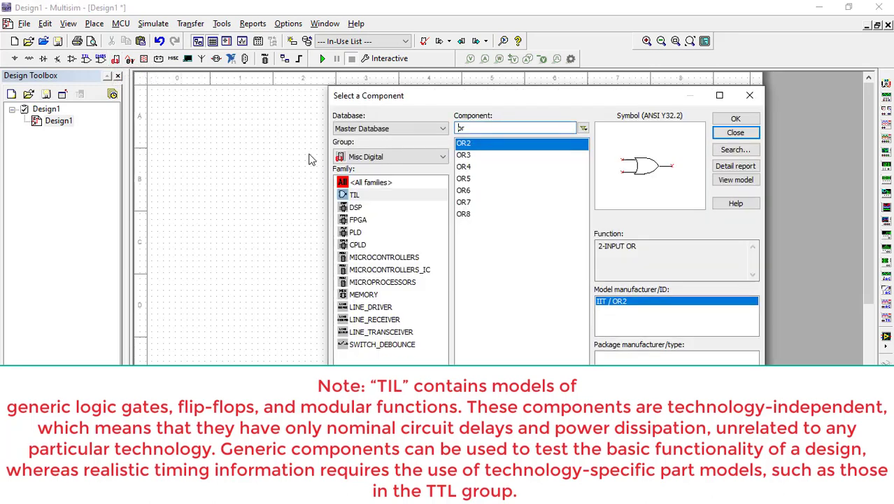
{"action": "left_click", "coordinate": [363, 196]}
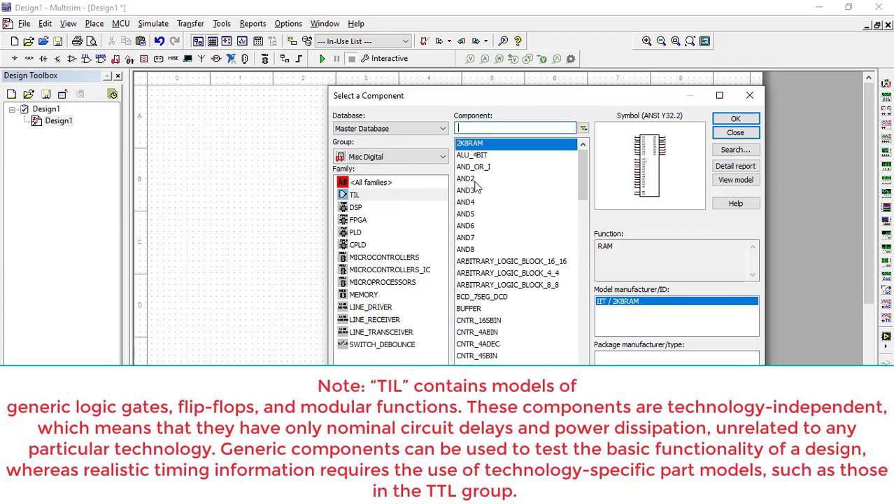
{"action": "left_click", "coordinate": [470, 180]}
{"action": "left_click", "coordinate": [478, 127]}
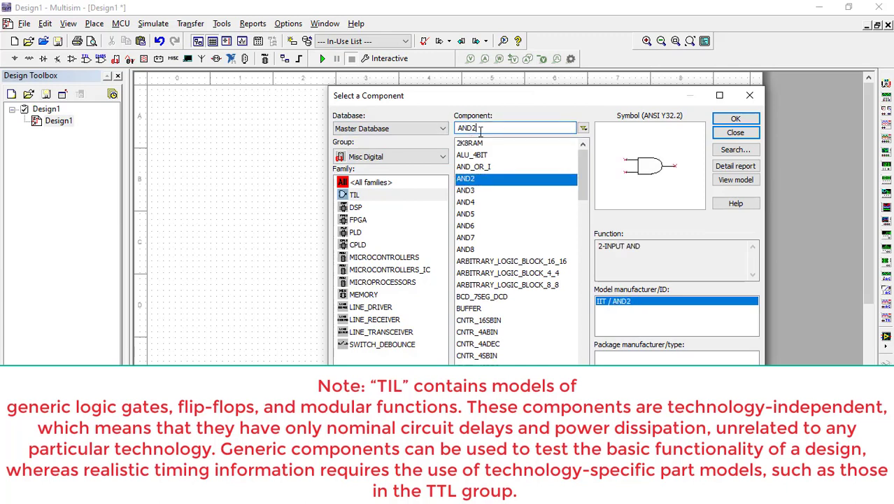
{"action": "double_click", "coordinate": [480, 130]}
{"action": "left_click", "coordinate": [473, 190]}
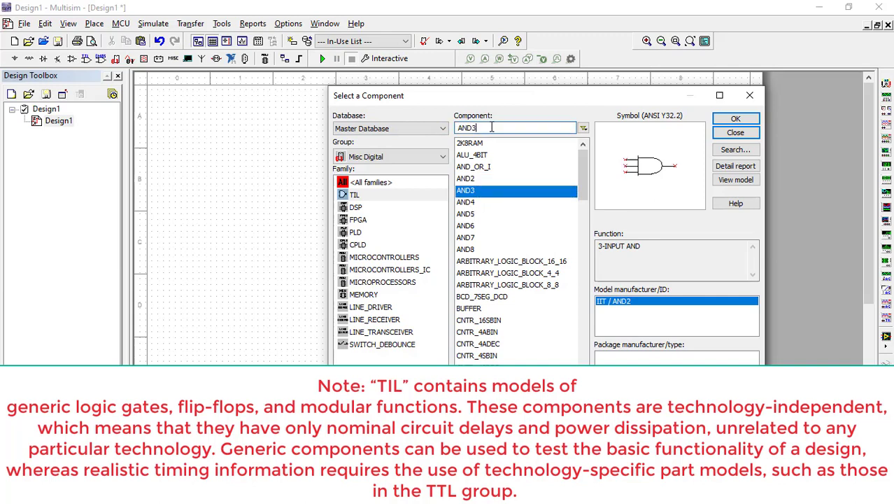
{"action": "left_click_drag", "start_coordinate": [491, 127], "coordinate": [448, 126]}
{"action": "type", "text": "xor"}
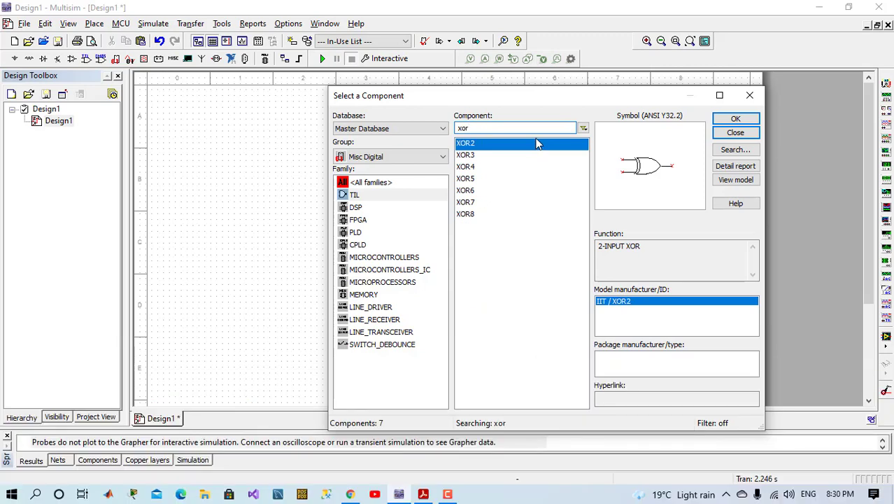
{"action": "left_click", "coordinate": [734, 120]}
{"action": "left_click", "coordinate": [416, 243]}
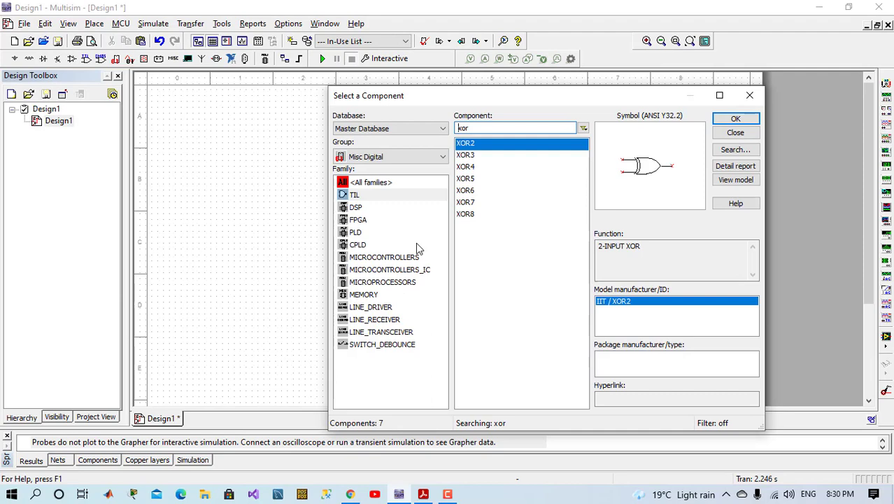
{"action": "left_click", "coordinate": [737, 134]}
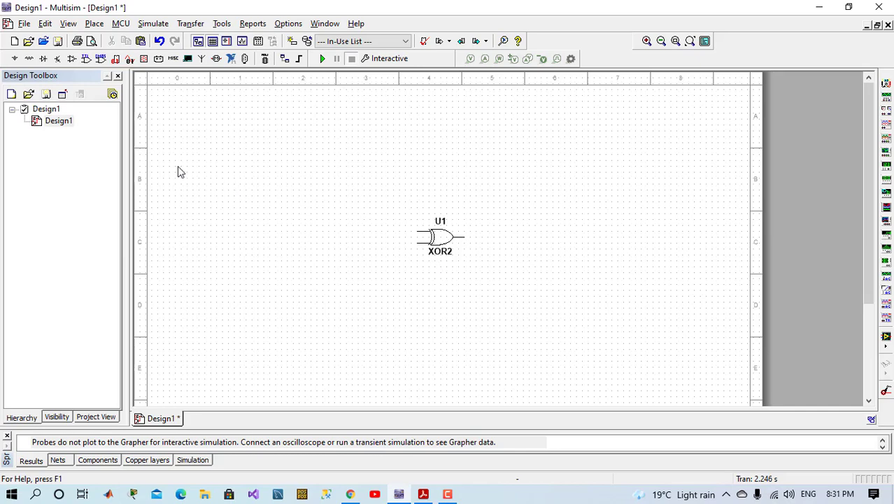
Place a 5.0V VCC supply top-left and a DGND ground near the bottom-left.
{"action": "left_click", "coordinate": [12, 59]}
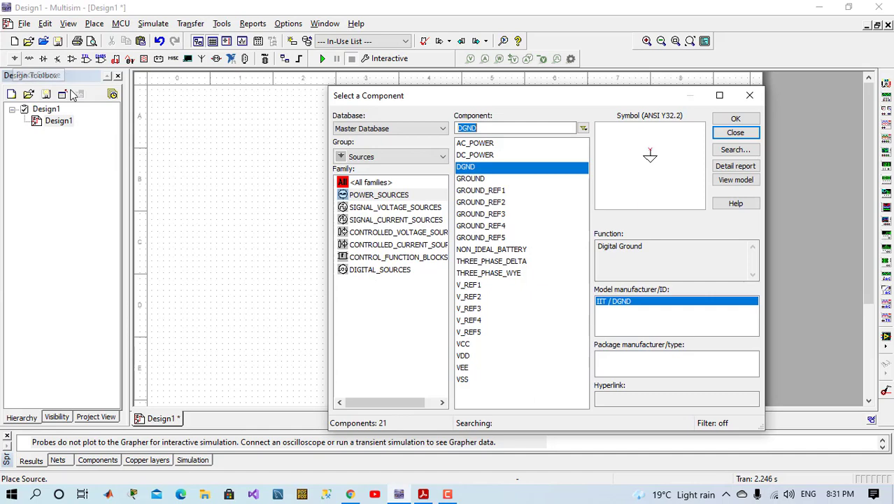
{"action": "left_click", "coordinate": [388, 198]}
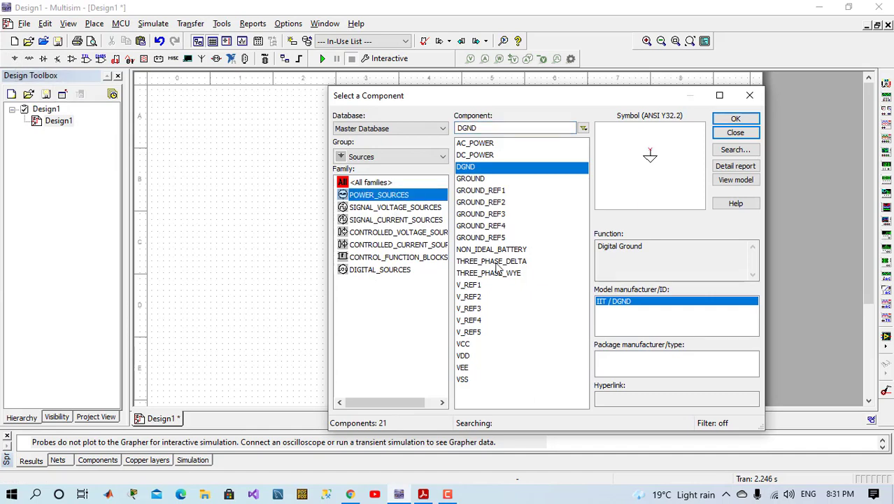
{"action": "double_click", "coordinate": [463, 343]}
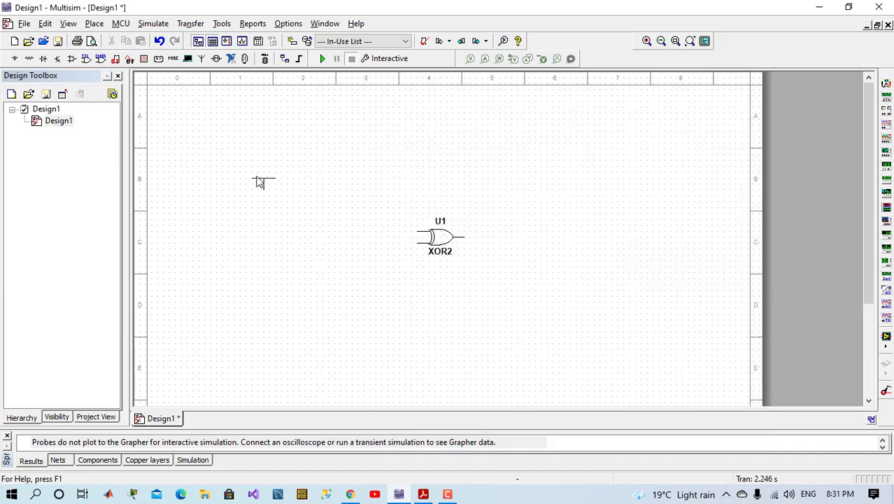
{"action": "left_click", "coordinate": [255, 147]}
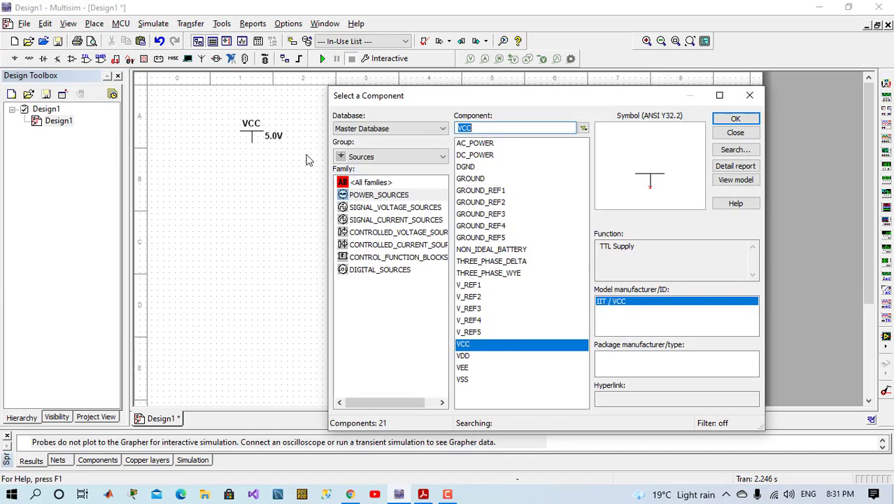
{"action": "double_click", "coordinate": [475, 166]}
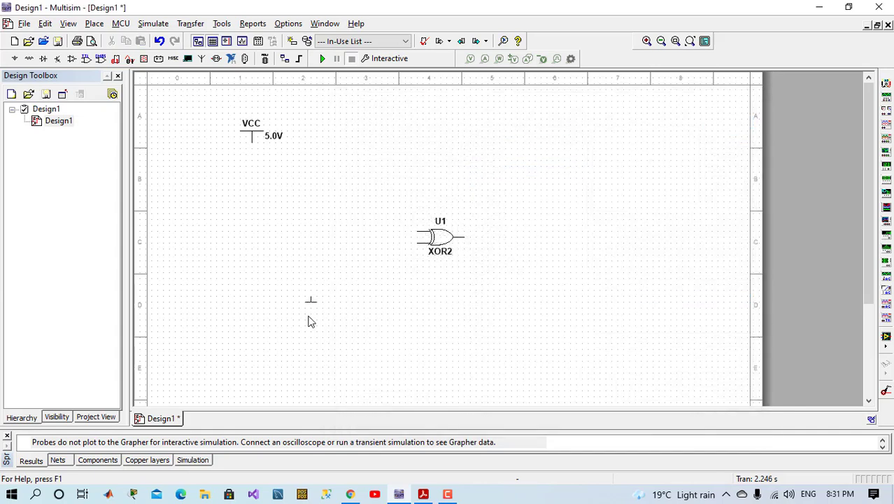
{"action": "left_click", "coordinate": [294, 359]}
Place two SPST switches from the Basic group, S2 below S1.
{"action": "left_click", "coordinate": [408, 157]}
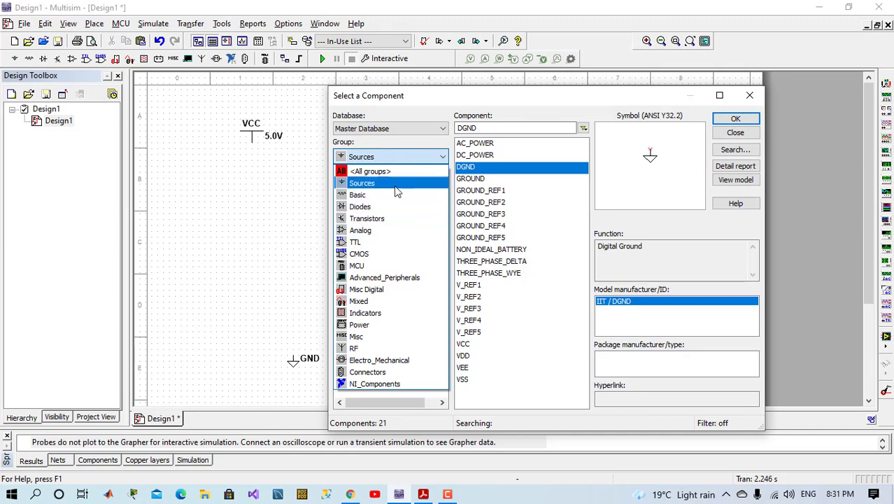
{"action": "left_click", "coordinate": [371, 195]}
{"action": "scroll", "coordinate": [491, 348], "scroll_direction": "down", "scroll_amount": 2}
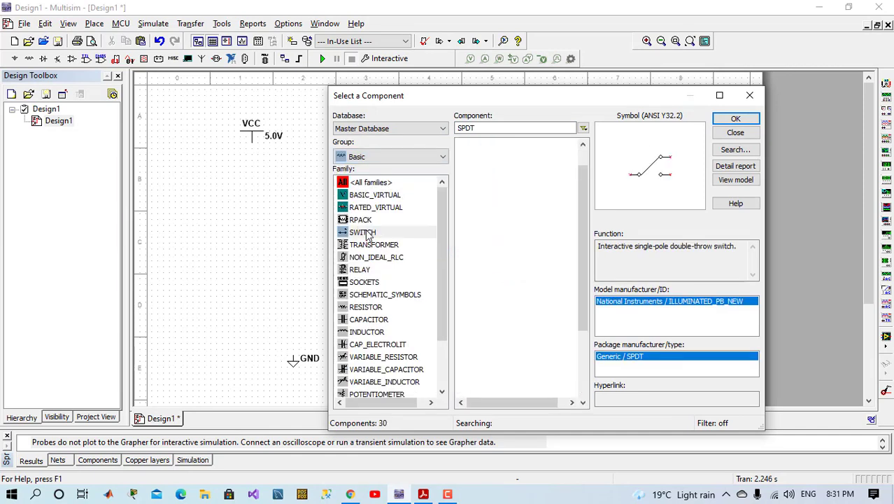
{"action": "double_click", "coordinate": [465, 333]}
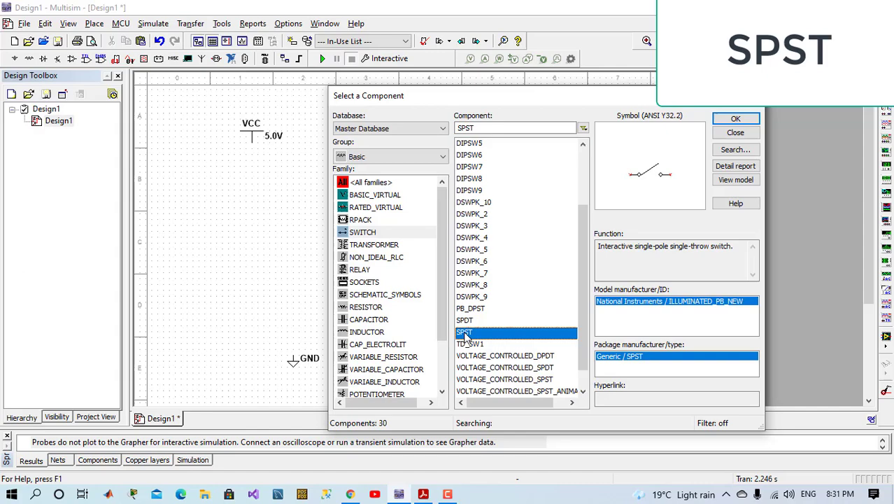
{"action": "left_click", "coordinate": [282, 219]}
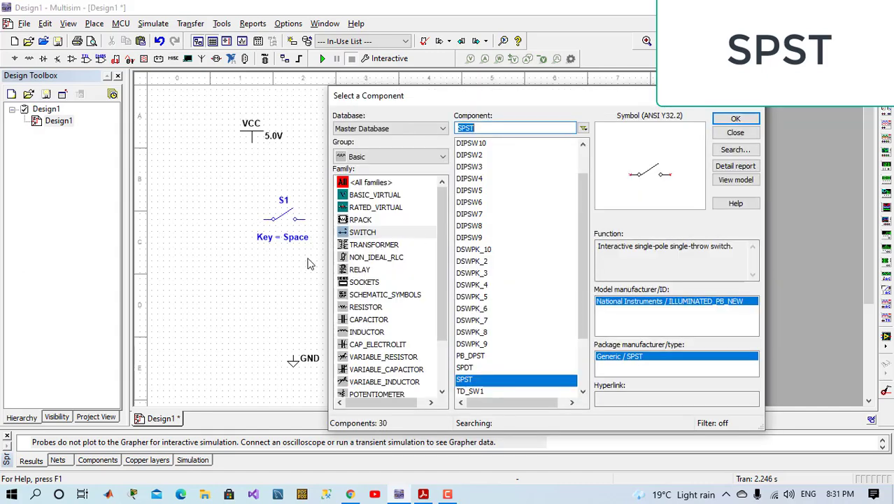
{"action": "left_click", "coordinate": [734, 117]}
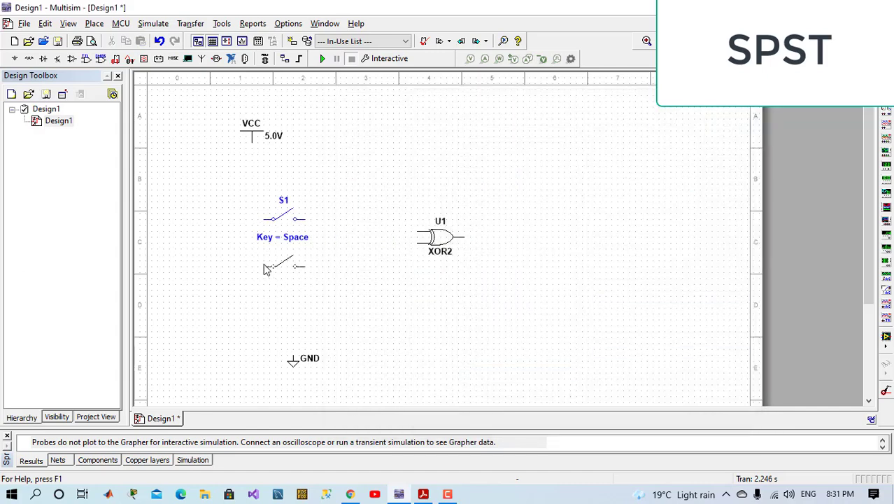
{"action": "left_click", "coordinate": [264, 264]}
{"action": "left_click", "coordinate": [735, 133]}
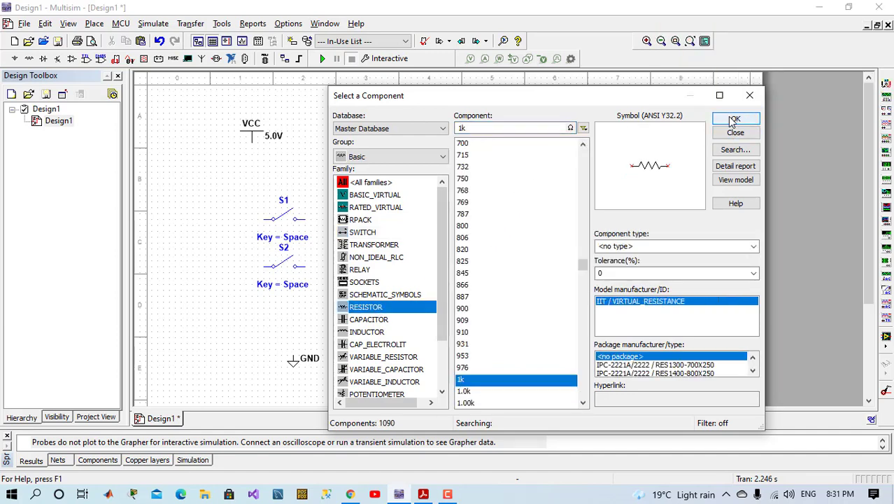
Place two 1 kΩ resistors, R1 and R2, side by side near GND.
{"action": "left_click", "coordinate": [732, 120]}
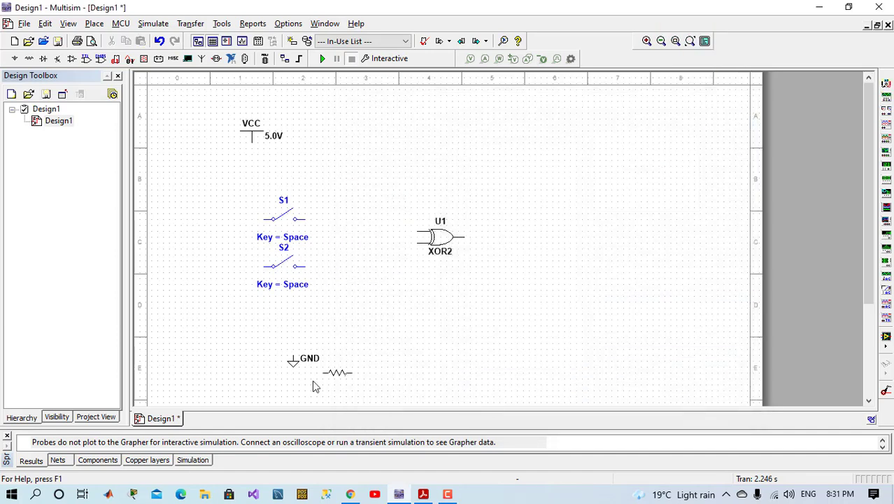
{"action": "left_click", "coordinate": [362, 326]}
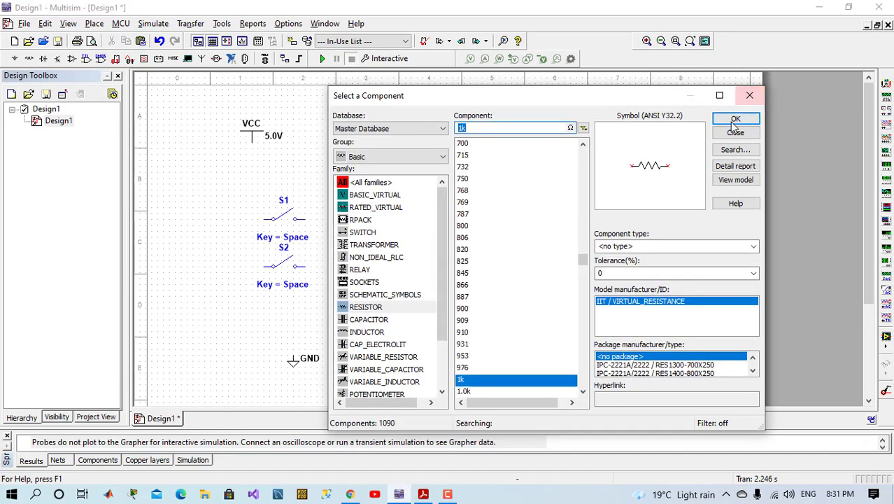
{"action": "left_click", "coordinate": [735, 119]}
{"action": "left_click", "coordinate": [317, 330]}
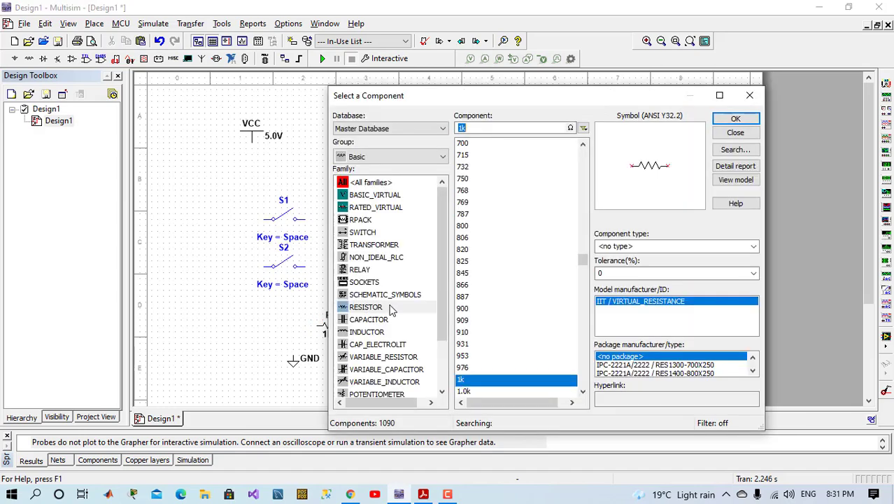
{"action": "left_click", "coordinate": [735, 132]}
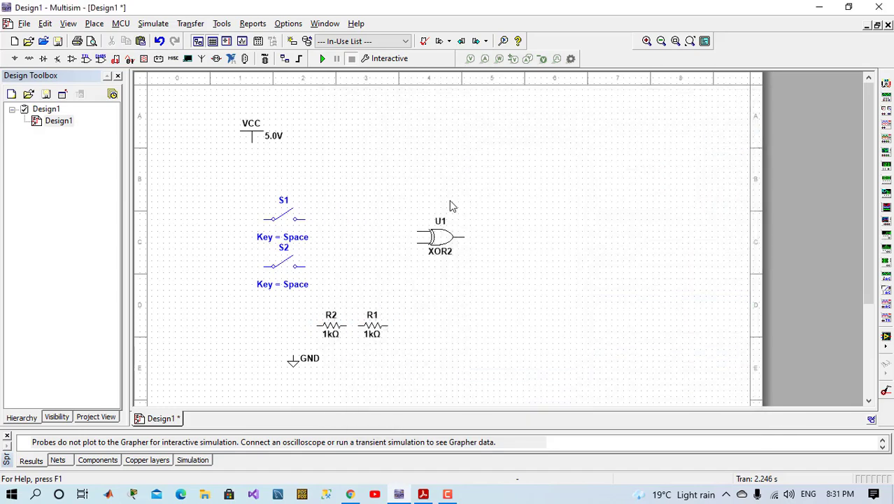
{"action": "double_click", "coordinate": [278, 210]}
{"action": "left_click", "coordinate": [497, 143]}
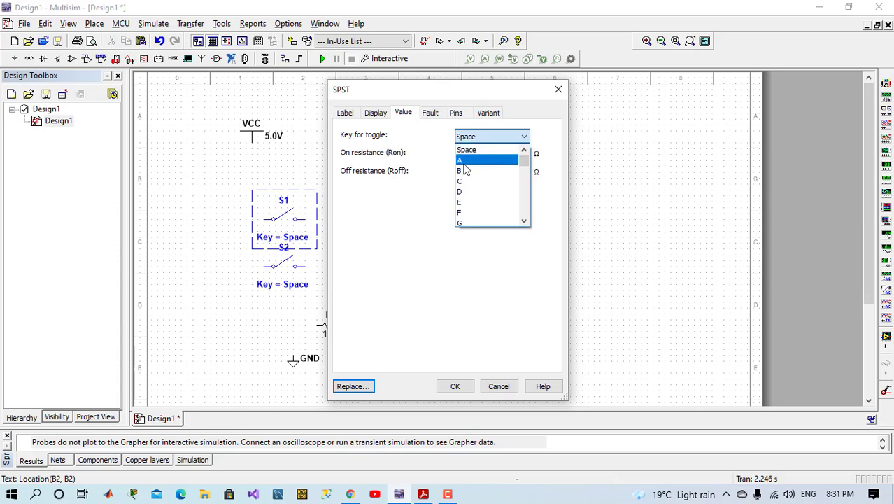
Make key A toggle switch S1 and rename it A.
{"action": "left_click", "coordinate": [463, 164]}
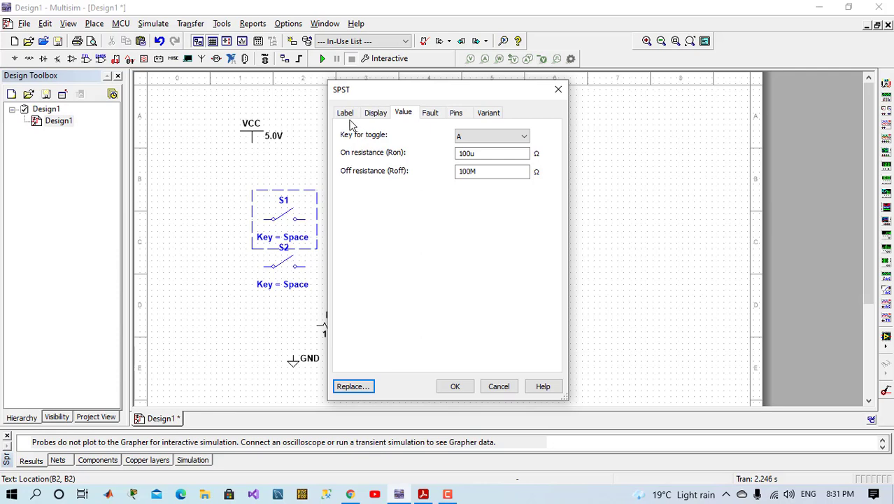
{"action": "left_click", "coordinate": [345, 114]}
{"action": "double_click", "coordinate": [378, 149]}
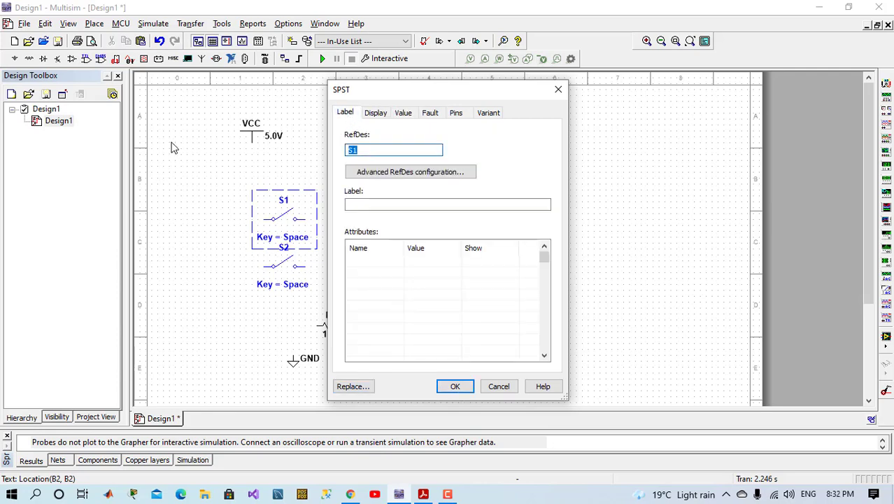
{"action": "type", "text": "A"}
{"action": "left_click", "coordinate": [452, 389]}
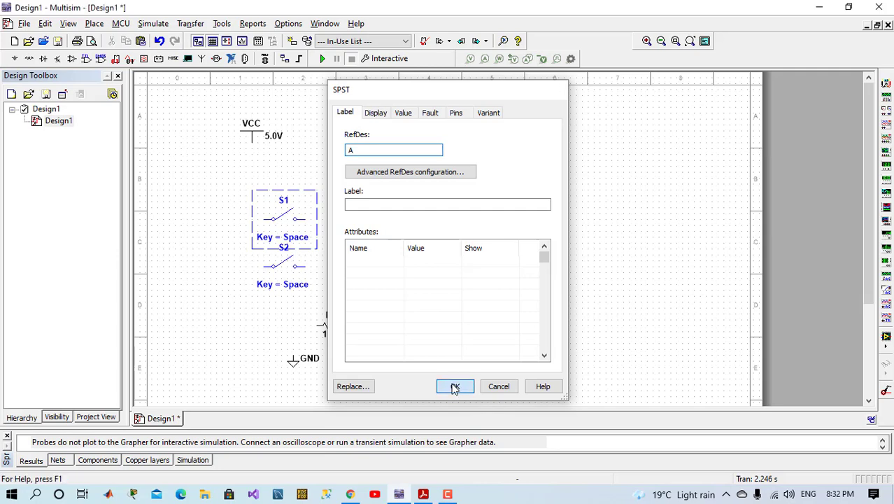
Make key B toggle the second switch, naming it B.
{"action": "double_click", "coordinate": [274, 249]}
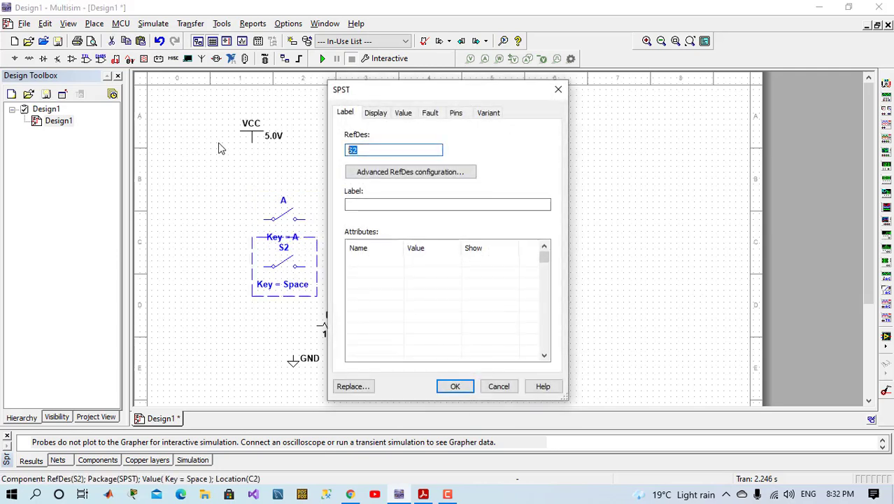
{"action": "left_click", "coordinate": [406, 115]}
{"action": "left_click", "coordinate": [489, 138]}
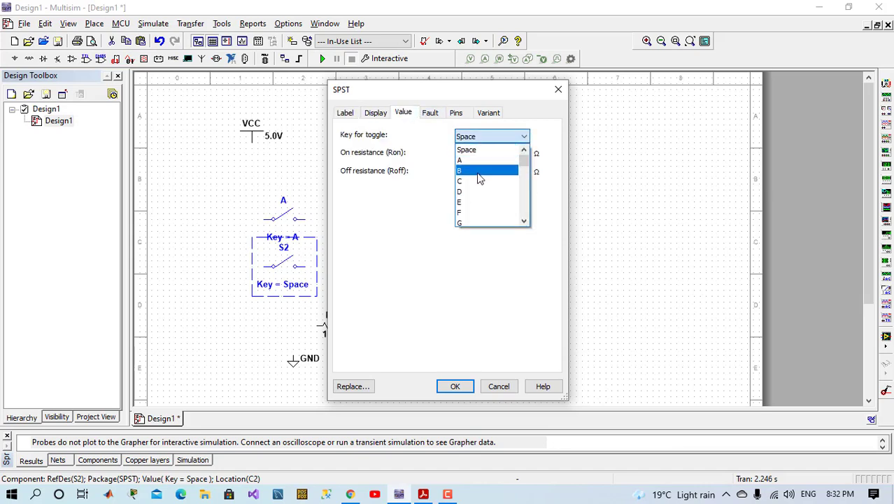
{"action": "left_click", "coordinate": [481, 169]}
{"action": "left_click", "coordinate": [456, 387]}
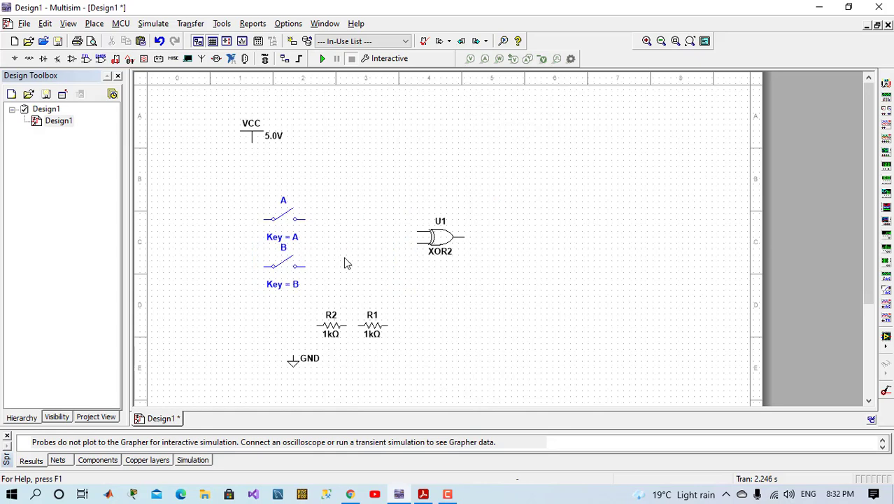
Wire switches A and B to the XOR's upper and lower inputs and their inputs to VCC.
{"action": "left_click", "coordinate": [316, 219]}
{"action": "left_click", "coordinate": [417, 232]}
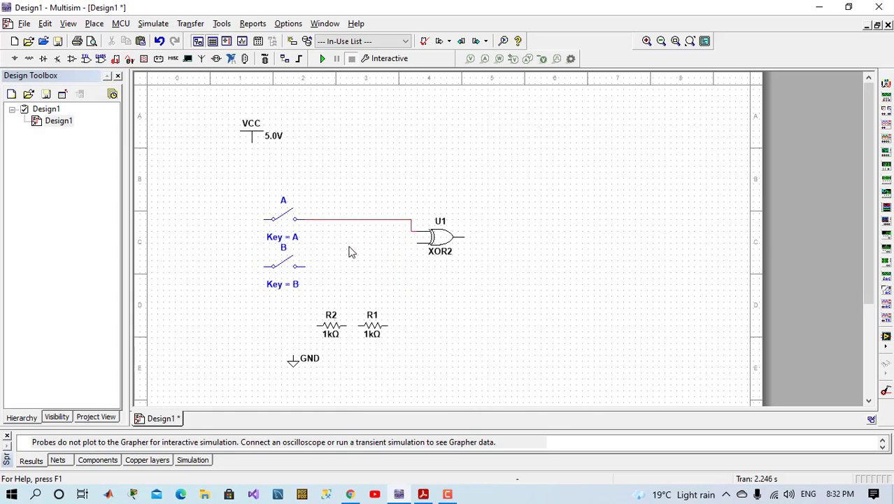
{"action": "left_click", "coordinate": [318, 266]}
{"action": "left_click", "coordinate": [418, 242]}
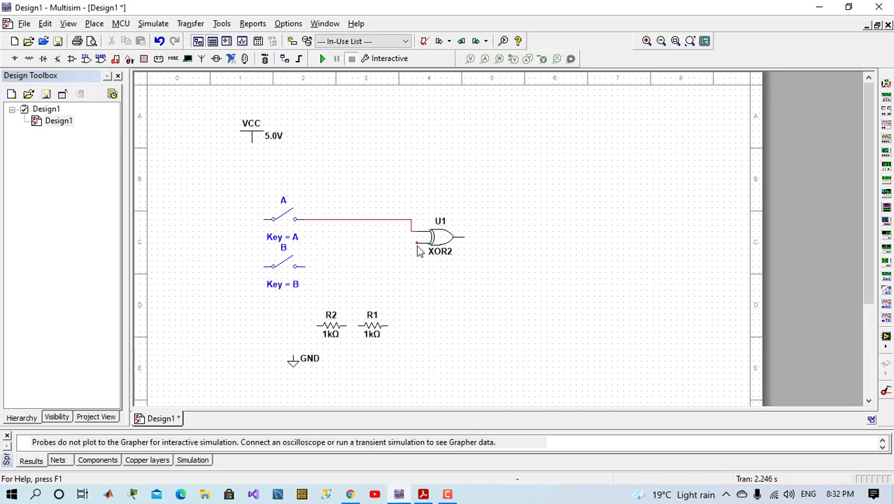
{"action": "left_click", "coordinate": [264, 218]}
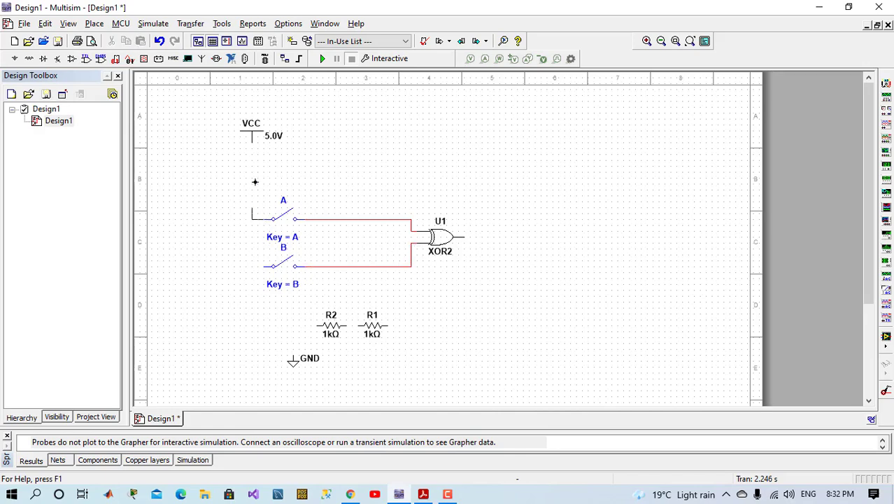
{"action": "left_click", "coordinate": [252, 142]}
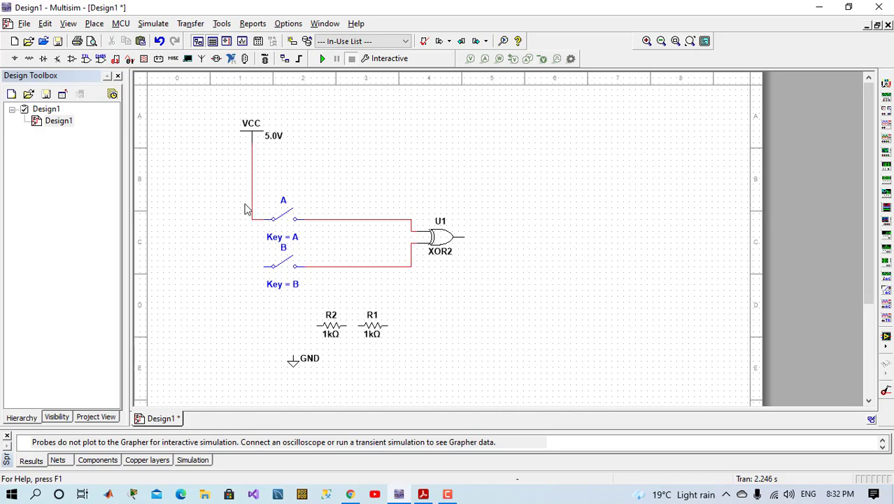
{"action": "left_click", "coordinate": [264, 267]}
{"action": "left_click", "coordinate": [251, 219]}
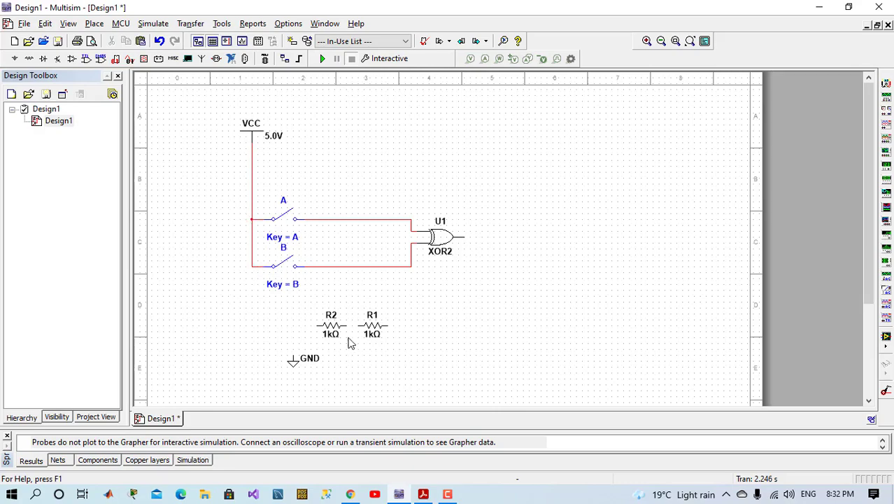
Rotate R1 and R2 to stand vertically and move GND directly beneath them.
{"action": "left_click_drag", "start_coordinate": [309, 309], "coordinate": [396, 343]}
{"action": "right_click", "coordinate": [376, 316]}
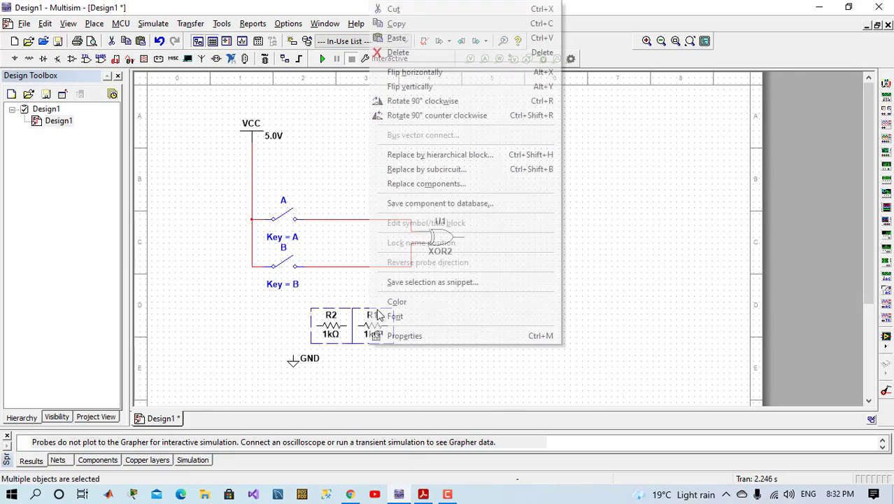
{"action": "left_click", "coordinate": [413, 101]}
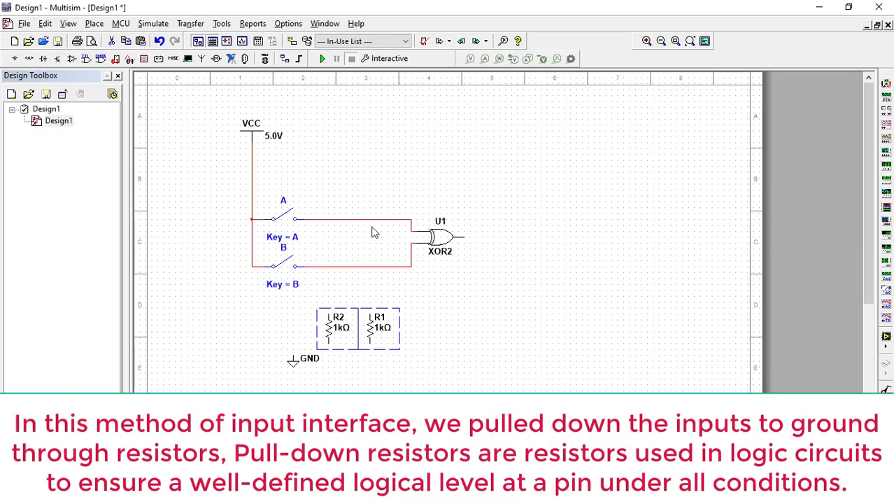
{"action": "left_click", "coordinate": [442, 333]}
{"action": "left_click_drag", "start_coordinate": [294, 362], "coordinate": [355, 378]}
{"action": "left_click", "coordinate": [422, 351]}
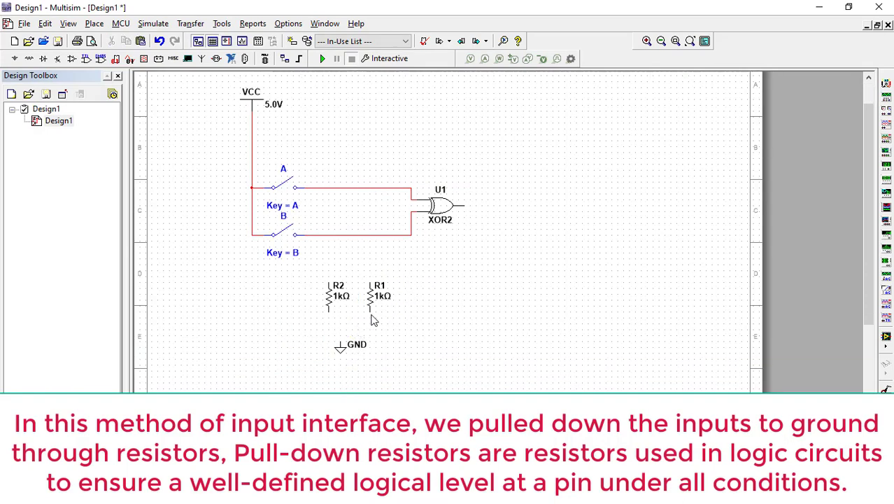
Wire the resistors' bottom pins to GND and their top pins to input lines A and B.
{"action": "left_click", "coordinate": [370, 311]}
{"action": "left_click", "coordinate": [328, 311]}
{"action": "left_click", "coordinate": [339, 343]}
{"action": "left_click", "coordinate": [340, 311]}
{"action": "left_click", "coordinate": [371, 282]}
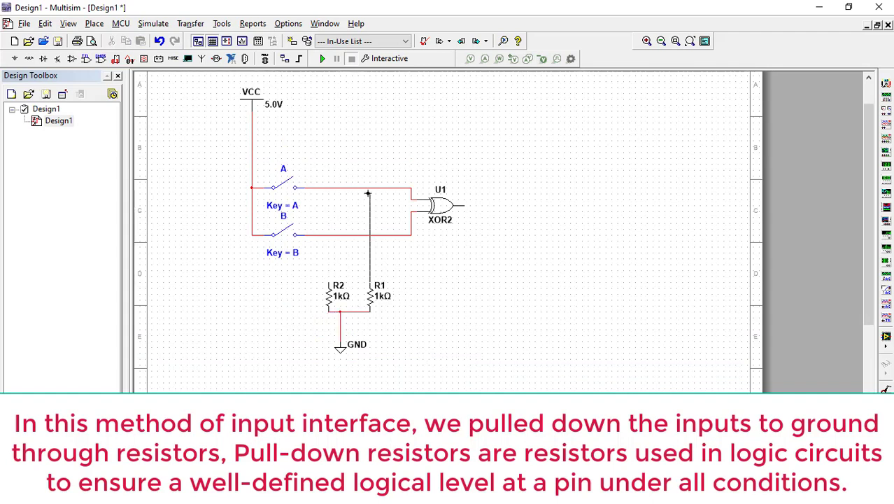
{"action": "left_click", "coordinate": [370, 189]}
{"action": "left_click", "coordinate": [329, 235]}
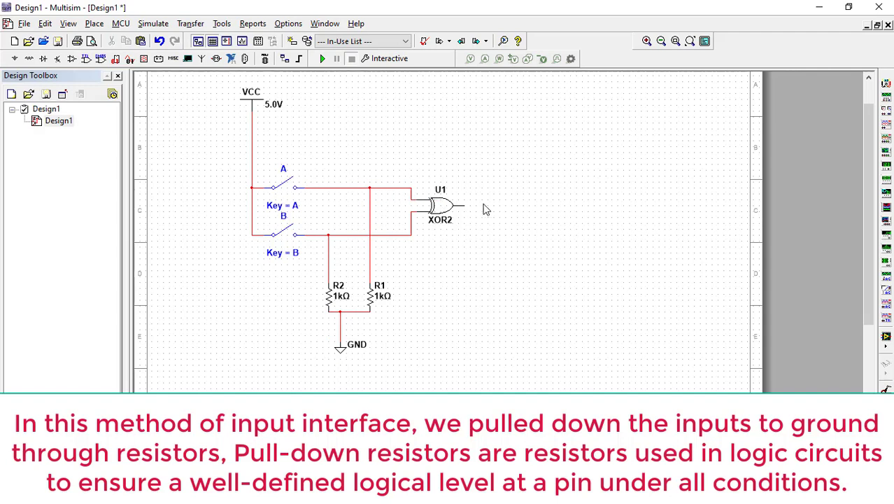
Place a red digital probe X1 right of the XOR gate, rotated 90° counter-clockwise.
{"action": "left_click", "coordinate": [143, 59]}
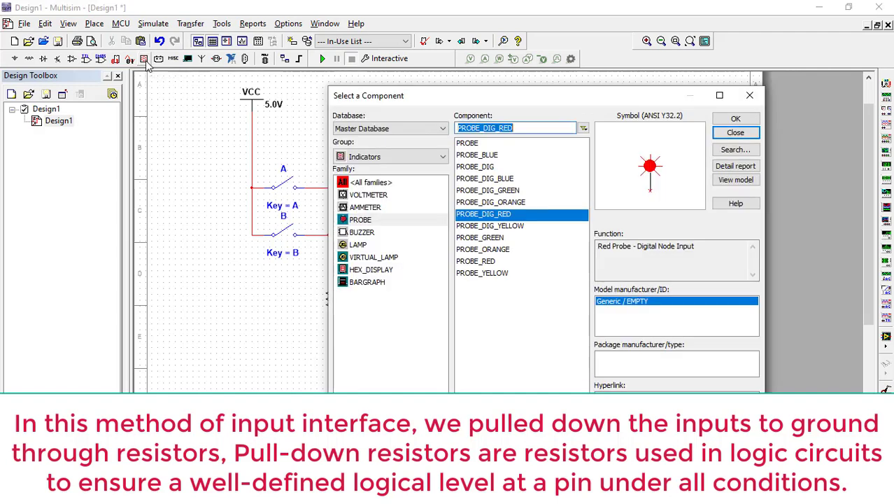
{"action": "left_click", "coordinate": [371, 221]}
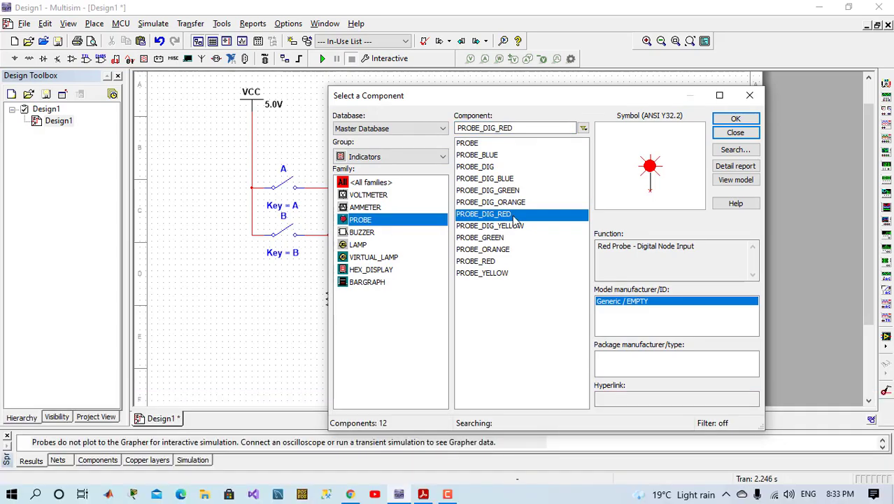
{"action": "double_click", "coordinate": [515, 214]}
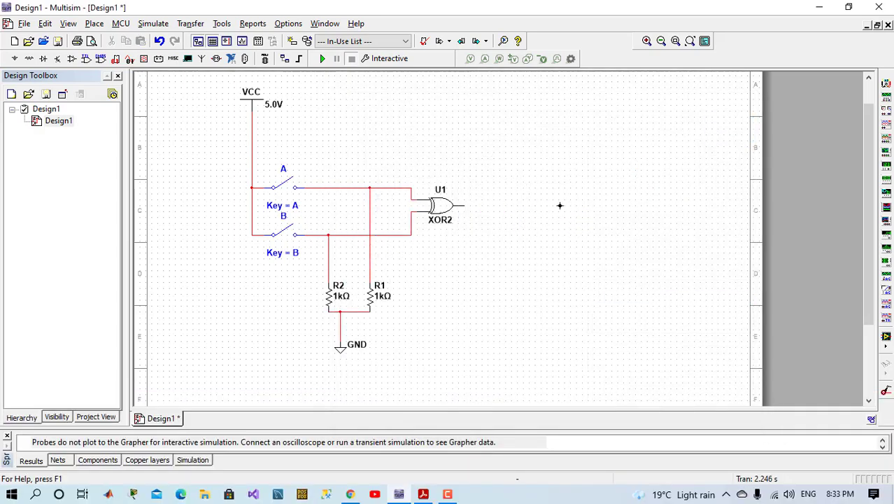
{"action": "left_click", "coordinate": [560, 205]}
{"action": "left_click", "coordinate": [743, 134]}
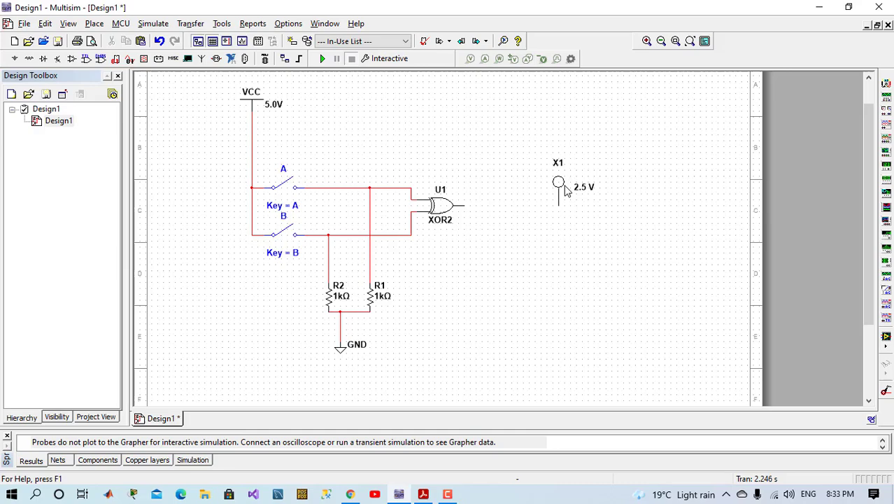
{"action": "right_click", "coordinate": [566, 190]}
{"action": "left_click", "coordinate": [608, 115]}
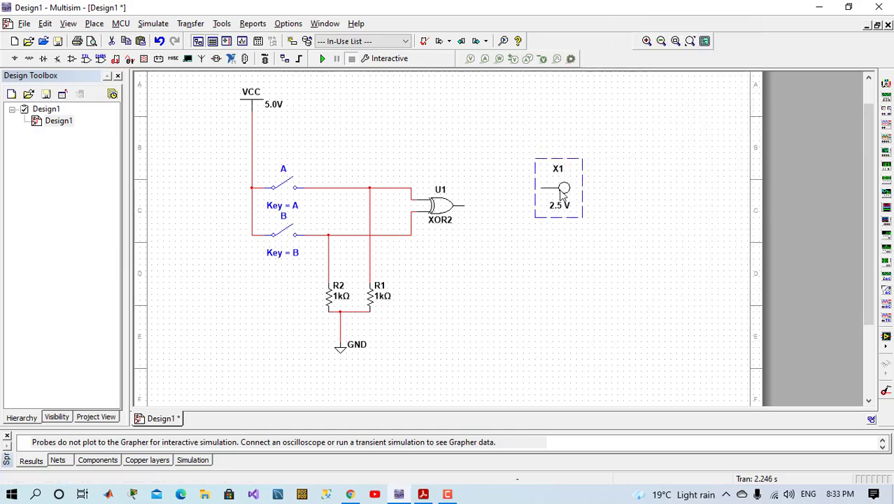
{"action": "left_click_drag", "start_coordinate": [564, 196], "coordinate": [551, 214]}
{"action": "left_click", "coordinate": [503, 190]}
Rename the probe to F and wire it to the XOR2 output.
{"action": "double_click", "coordinate": [547, 207]}
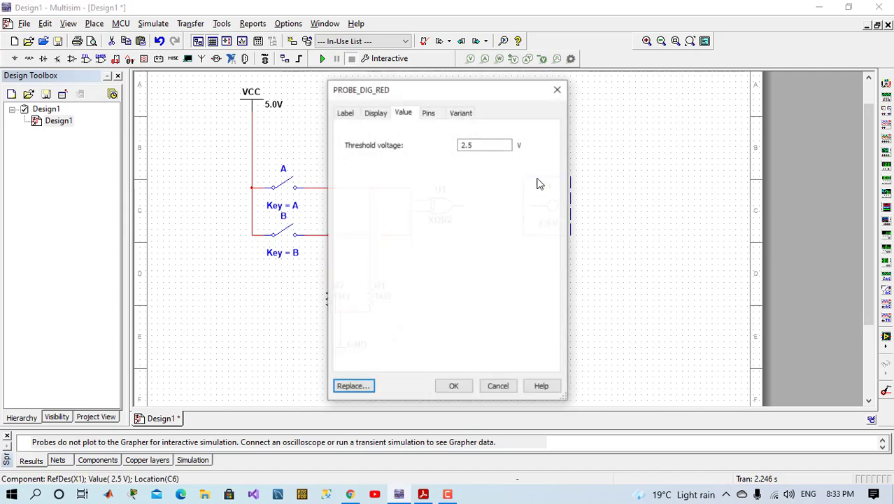
{"action": "left_click", "coordinate": [339, 113]}
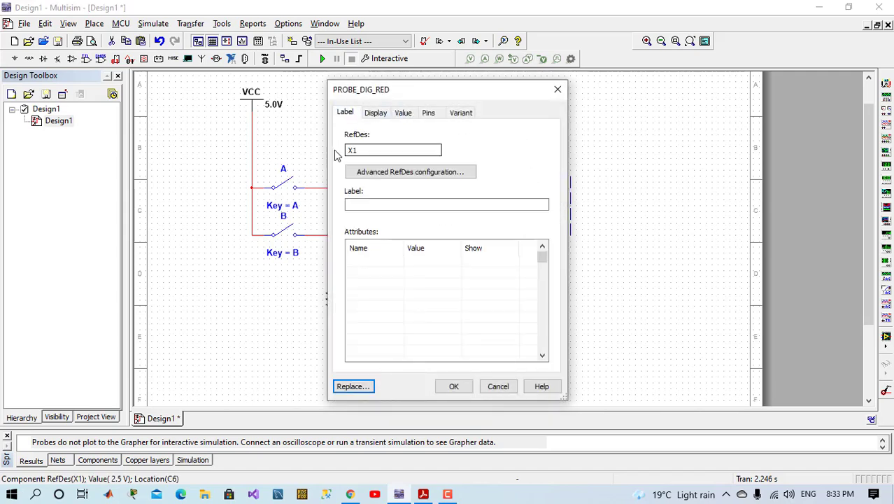
{"action": "double_click", "coordinate": [357, 151]}
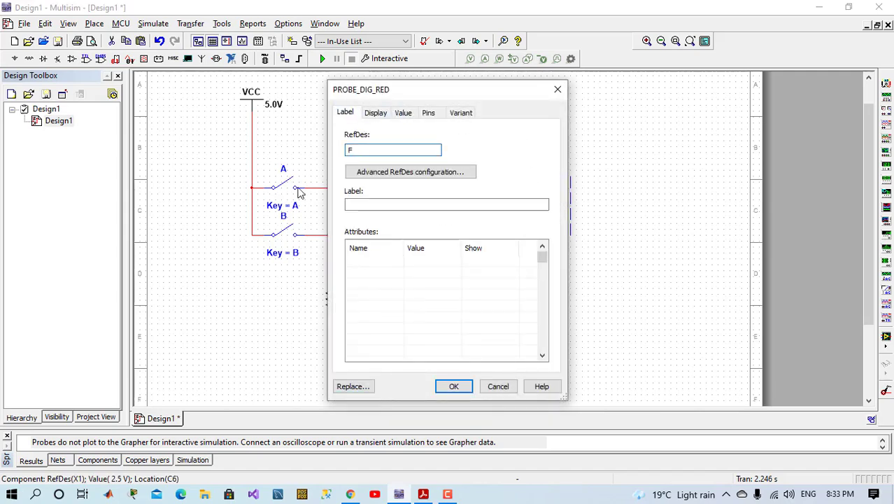
{"action": "key", "text": "Return"}
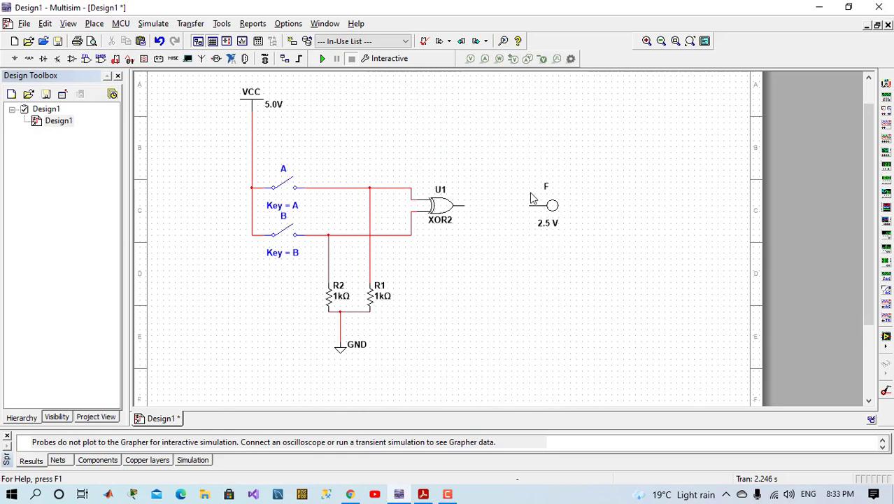
{"action": "left_click_drag", "start_coordinate": [529, 204], "coordinate": [462, 205]}
Run the simulation and toggle A and B through B-only, A-only, both high and both low.
{"action": "left_click", "coordinate": [322, 60]}
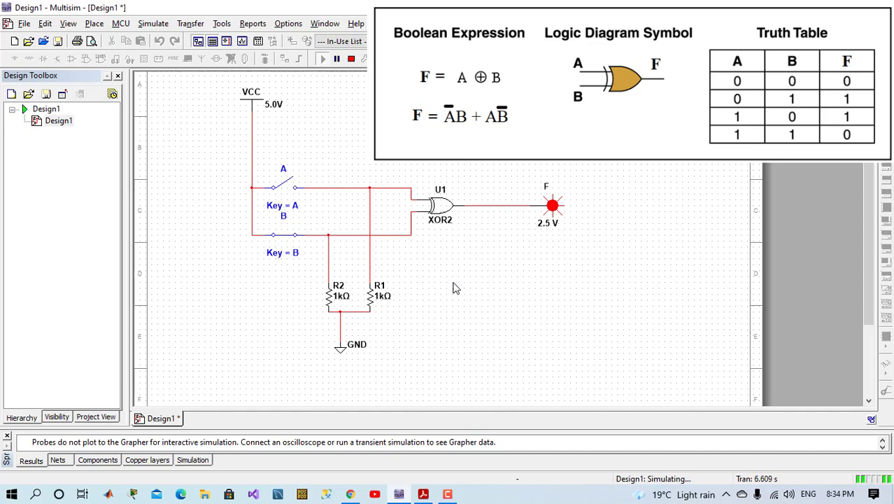
{"action": "key", "text": "b"}
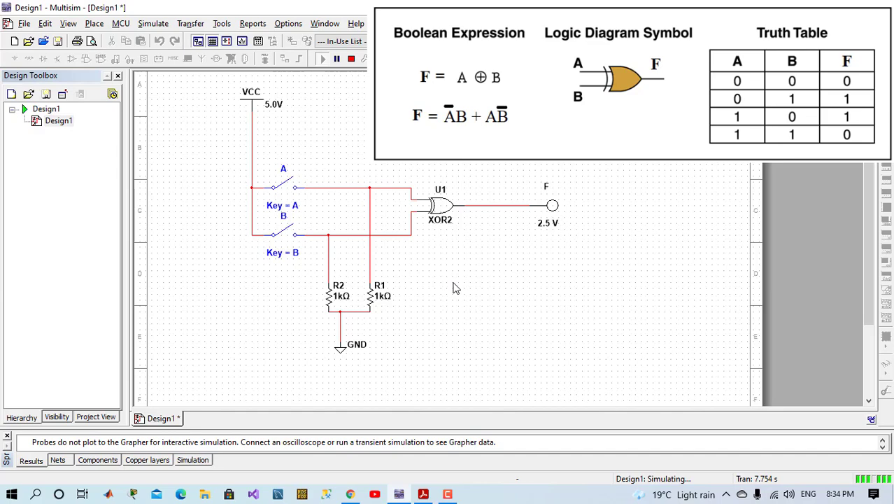
{"action": "key", "text": "a"}
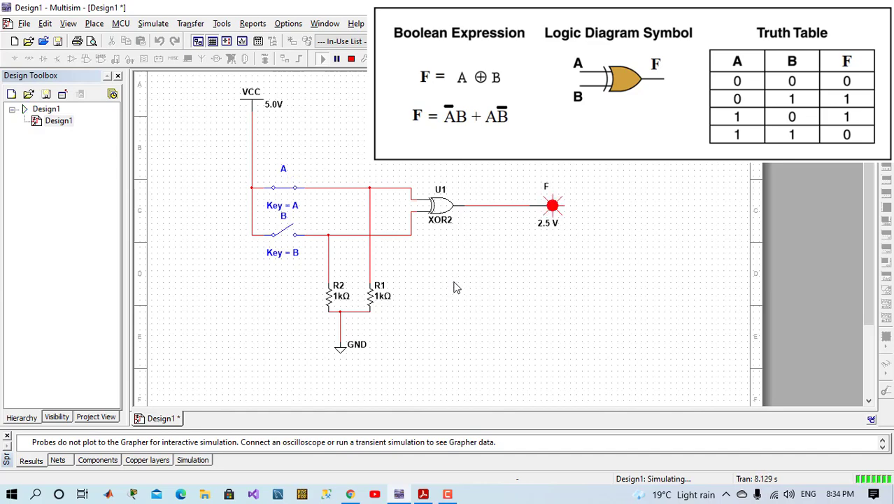
{"action": "left_click", "coordinate": [294, 233]}
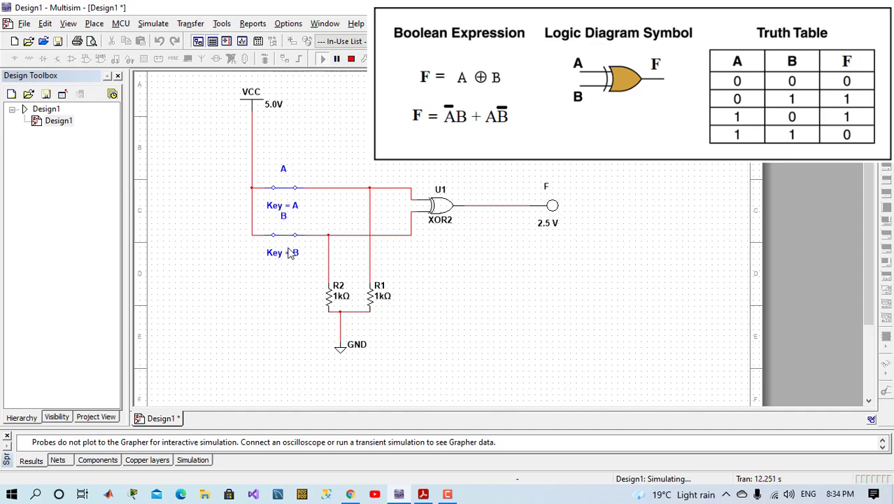
{"action": "left_click", "coordinate": [288, 196]}
{"action": "left_click", "coordinate": [279, 242]}
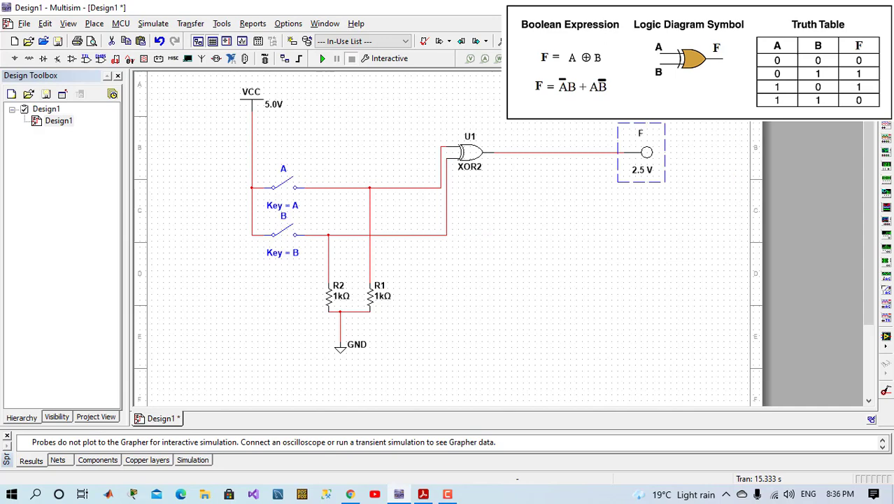
Paste a copy of probe F as F1 and place two NOT gates, U2 and U3.
{"action": "right_click", "coordinate": [644, 287]}
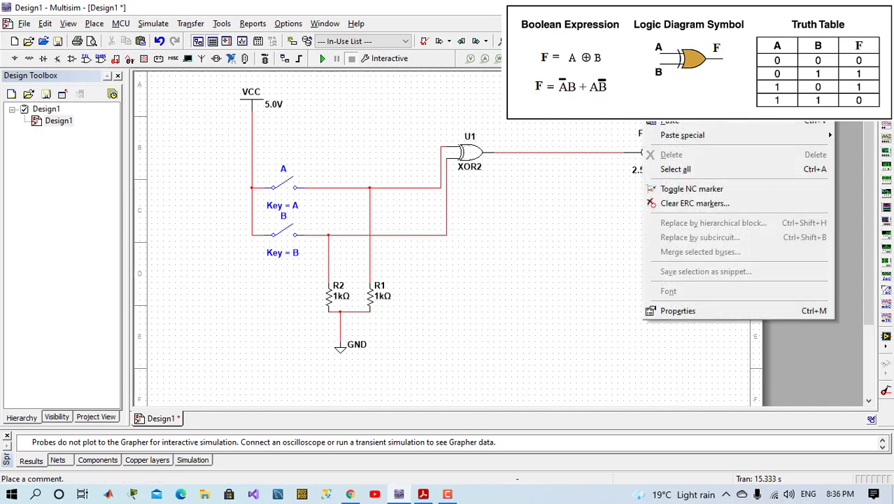
{"action": "left_click", "coordinate": [689, 123]}
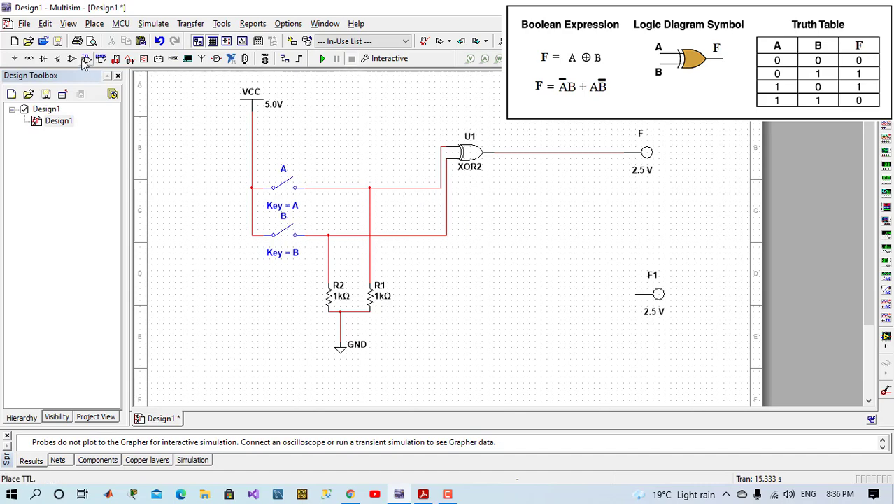
{"action": "left_click", "coordinate": [118, 59]}
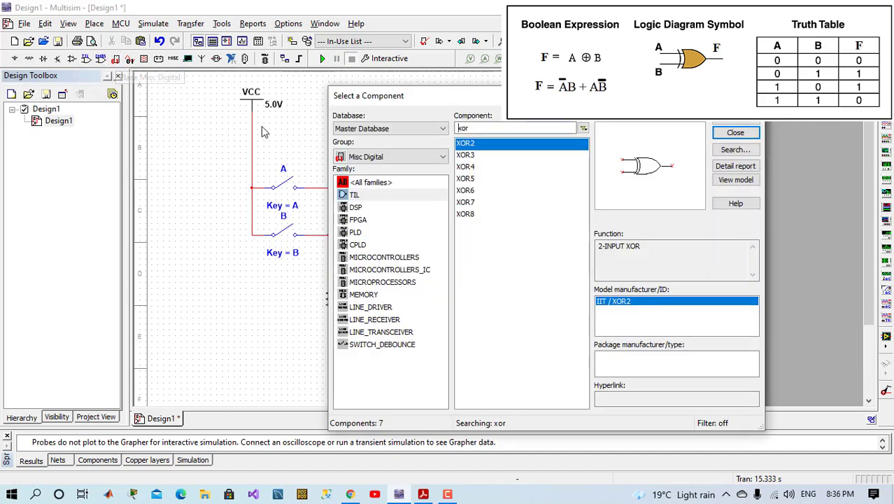
{"action": "double_click", "coordinate": [495, 131]}
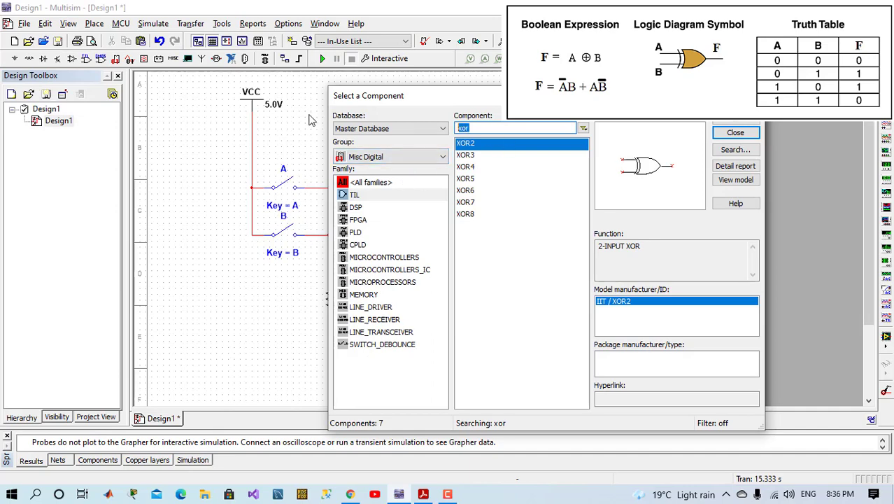
{"action": "type", "text": "not"}
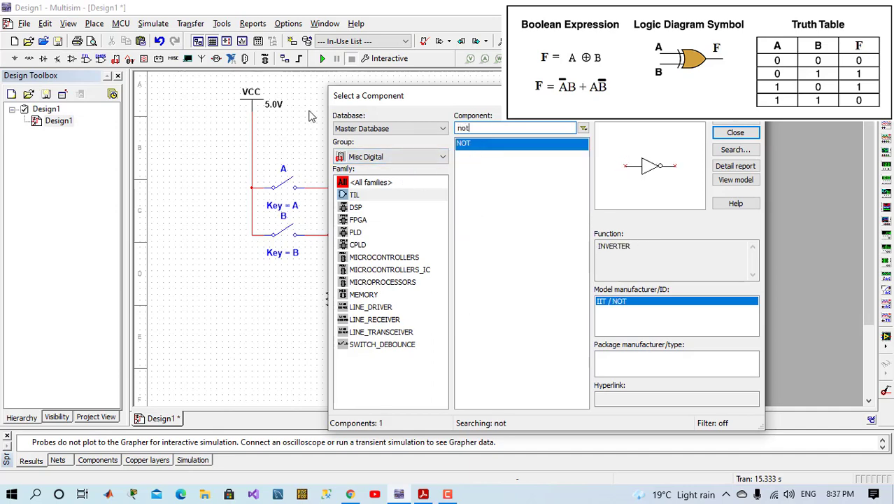
{"action": "left_click", "coordinate": [735, 116]}
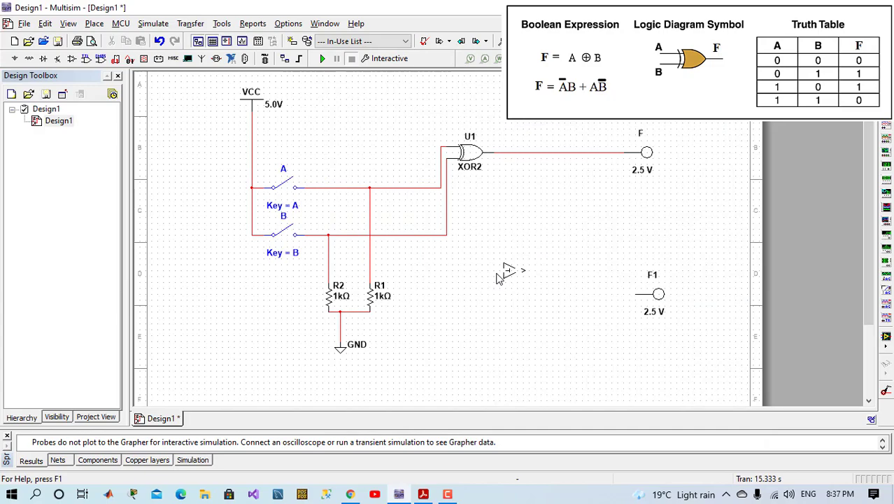
{"action": "left_click", "coordinate": [475, 262]}
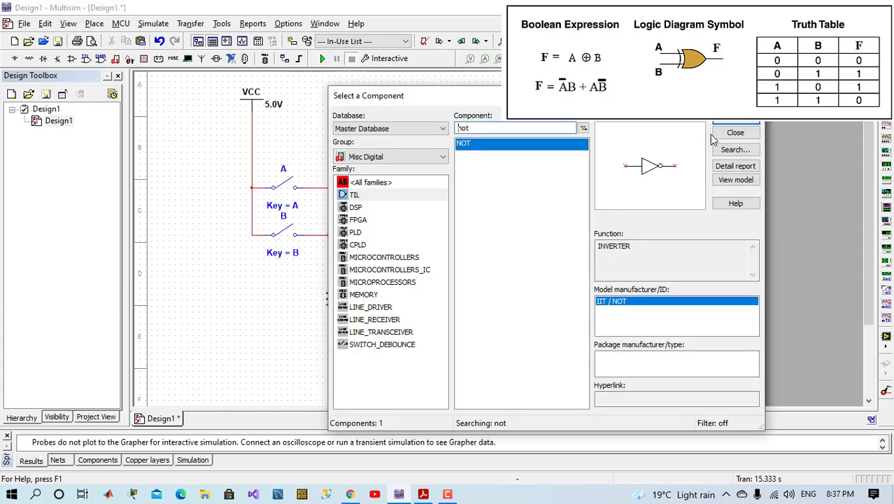
{"action": "left_click", "coordinate": [734, 132]}
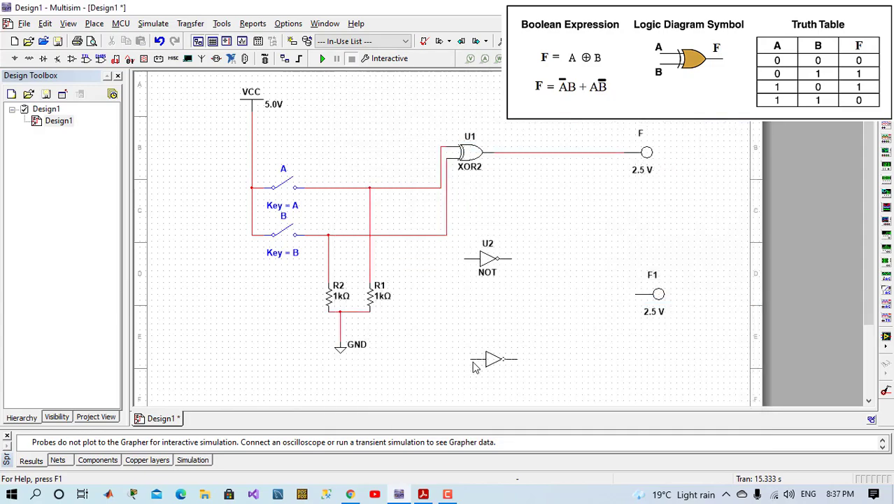
{"action": "left_click", "coordinate": [472, 367]}
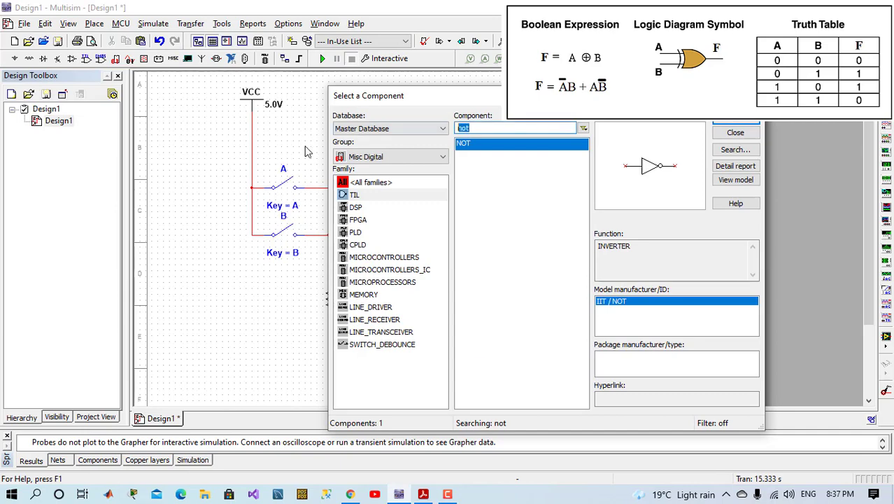
Place two 2-input AND gates, U4 and U5, to the right of the NOT gates.
{"action": "type", "text": "and"}
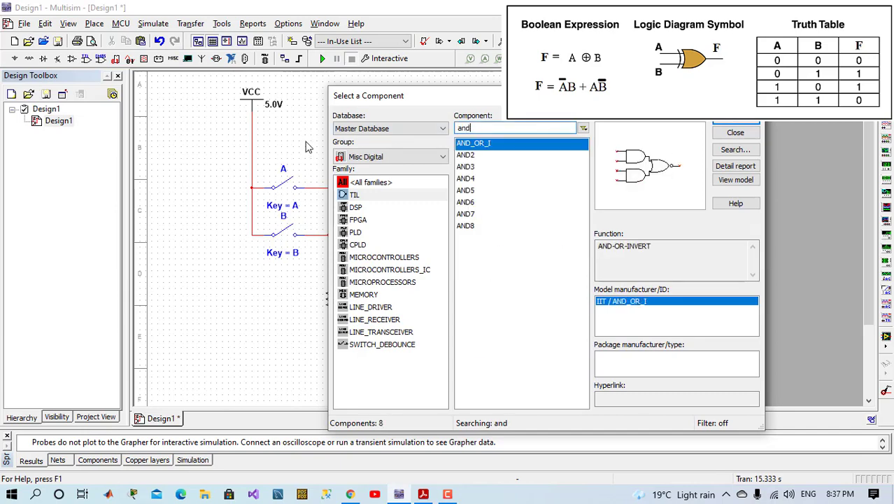
{"action": "double_click", "coordinate": [466, 155]}
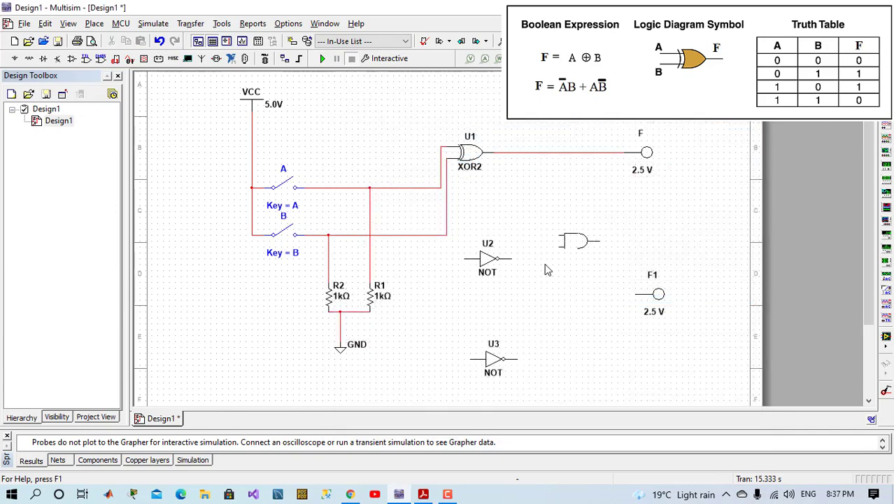
{"action": "left_click", "coordinate": [544, 278]}
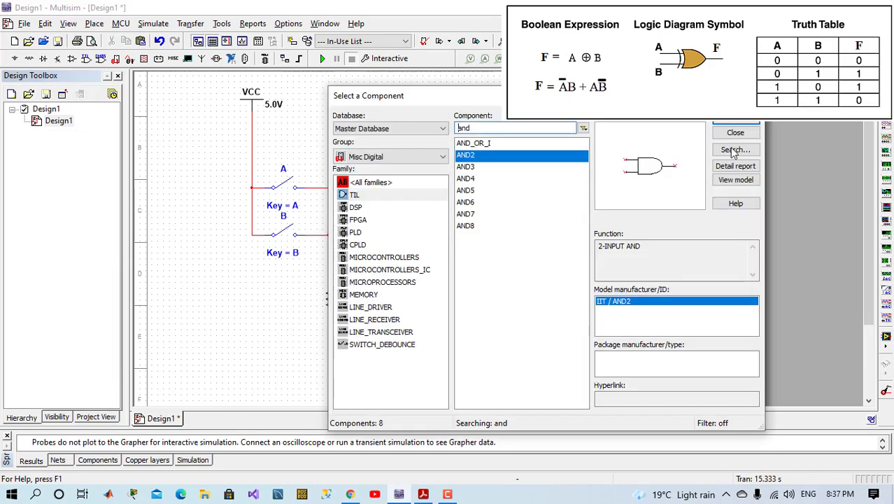
{"action": "left_click", "coordinate": [735, 116]}
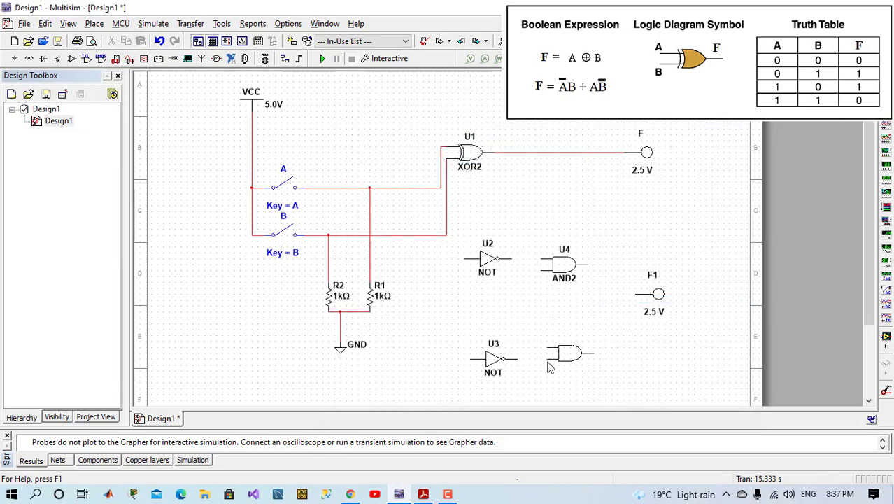
{"action": "left_click", "coordinate": [544, 367]}
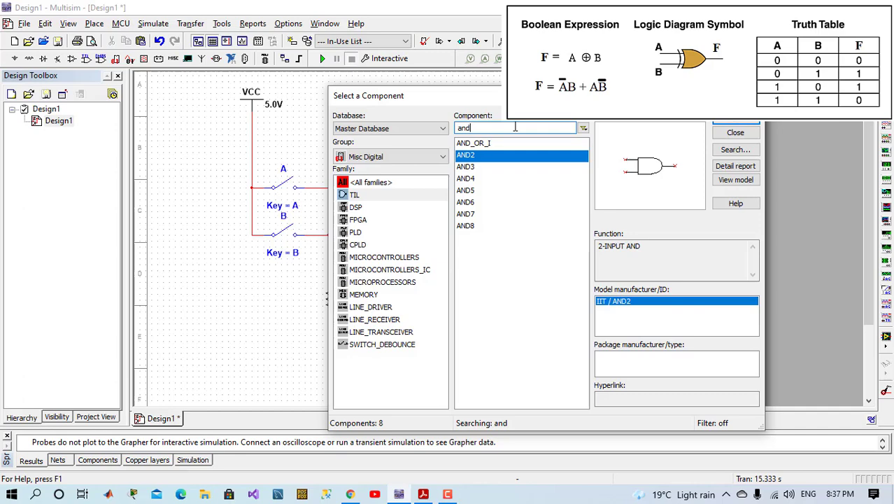
Place an OR2 gate U6 near probe F1.
{"action": "type", "text": "or"}
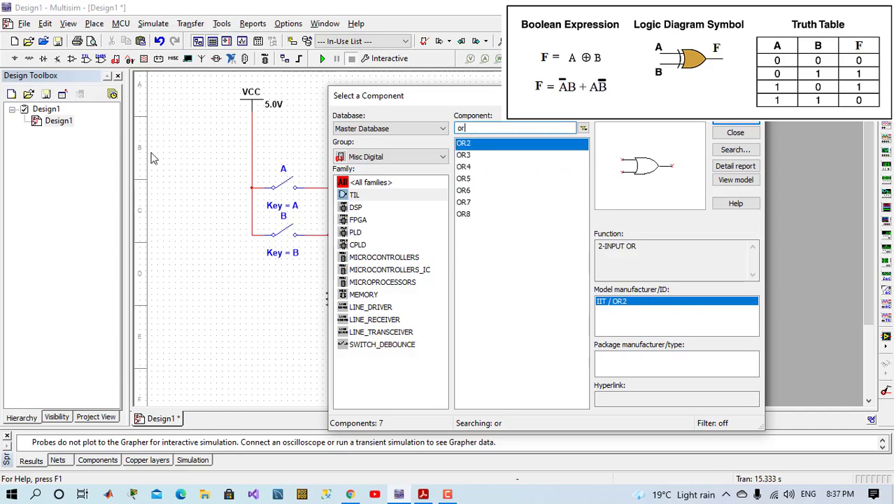
{"action": "left_click", "coordinate": [736, 123]}
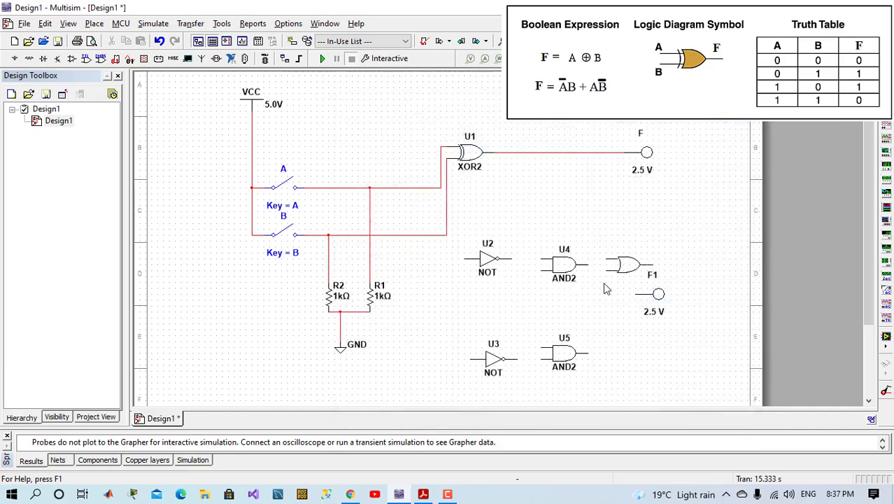
{"action": "left_click", "coordinate": [593, 328]}
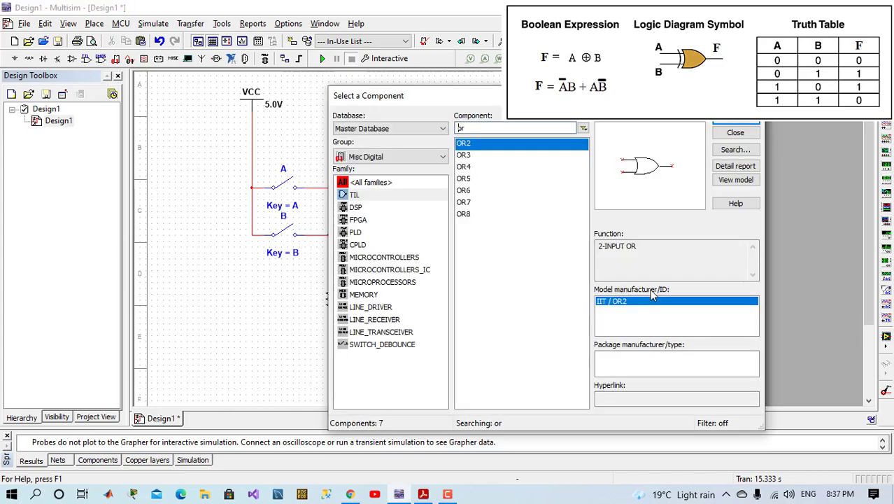
{"action": "left_click", "coordinate": [734, 132]}
{"action": "left_click", "coordinate": [656, 294]}
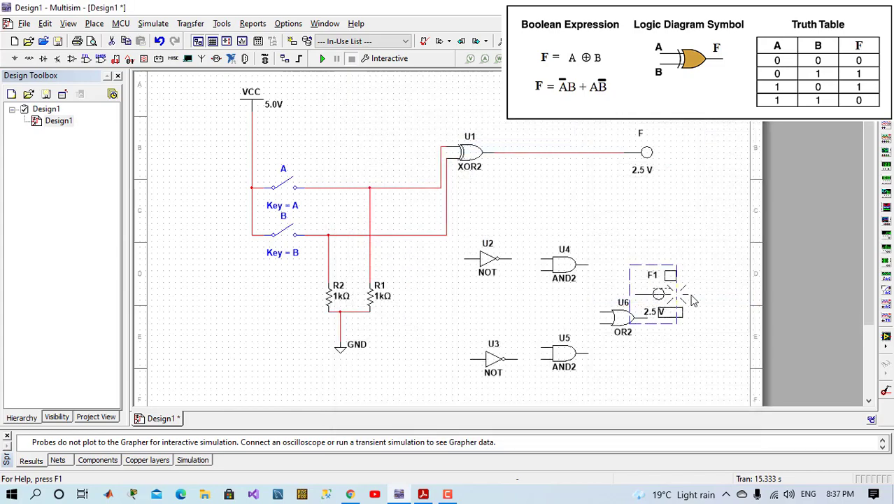
Move F1 right of U6, wire U4's output into U6, and connect U2 between line A and U4.
{"action": "left_click_drag", "start_coordinate": [654, 297], "coordinate": [713, 322]}
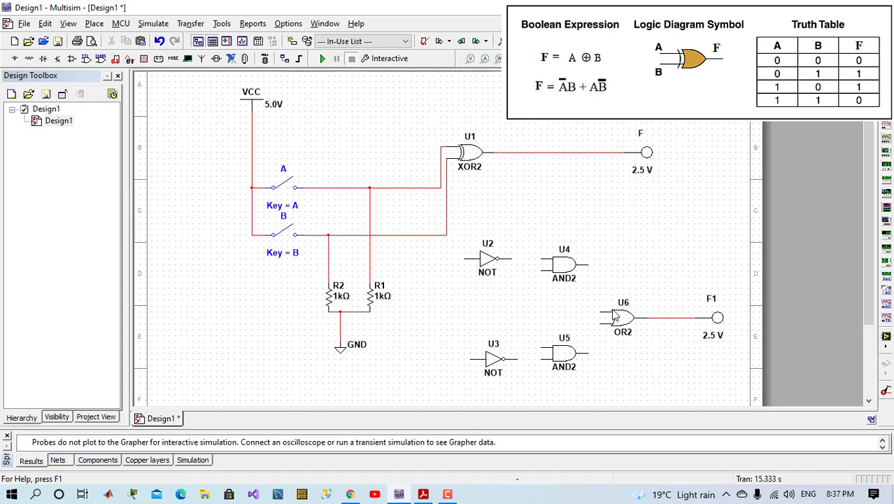
{"action": "left_click_drag", "start_coordinate": [603, 319], "coordinate": [590, 259]}
{"action": "left_click", "coordinate": [542, 260]}
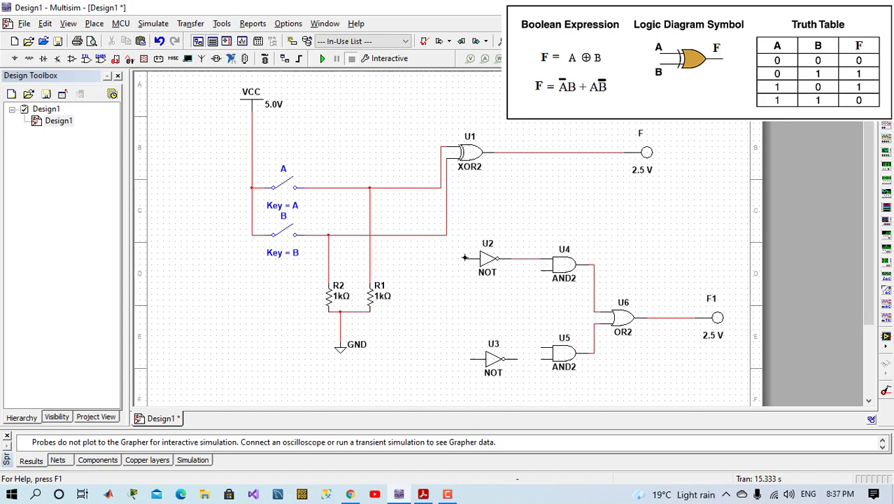
{"action": "left_click", "coordinate": [469, 260]}
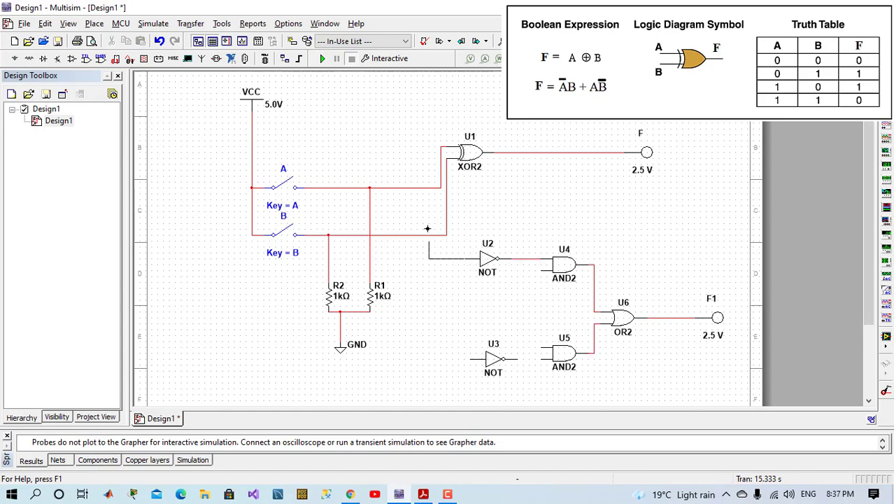
{"action": "left_click", "coordinate": [440, 186]}
{"action": "left_click", "coordinate": [544, 278]}
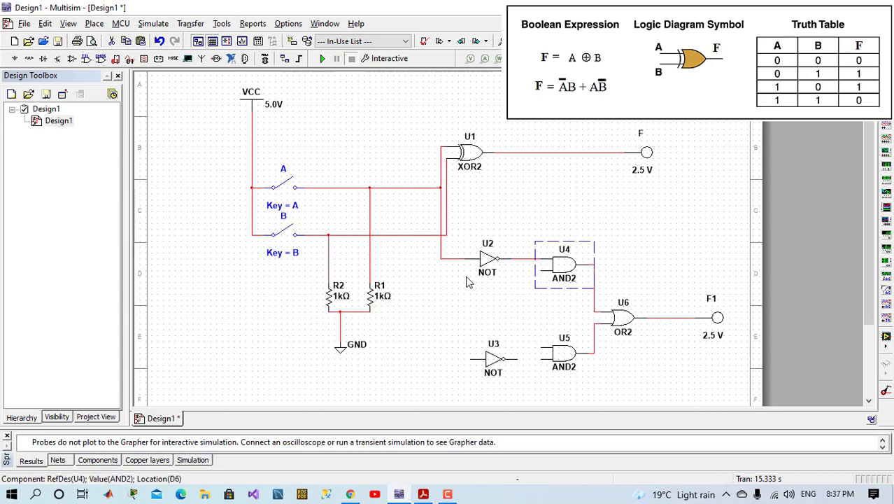
Wire U4's lower input to line B, U5's upper input to line A, and U3's input to line B.
{"action": "left_click", "coordinate": [507, 294]}
{"action": "left_click", "coordinate": [542, 271]}
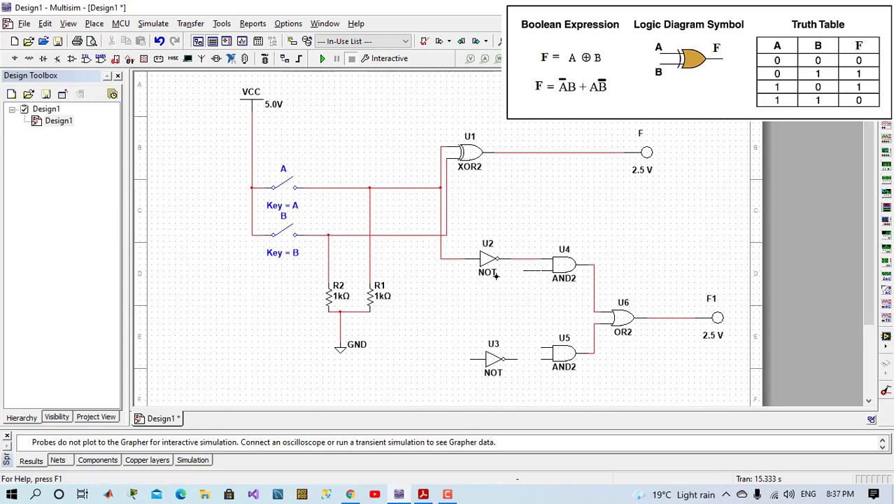
{"action": "left_click", "coordinate": [429, 235]}
{"action": "left_click", "coordinate": [539, 349]}
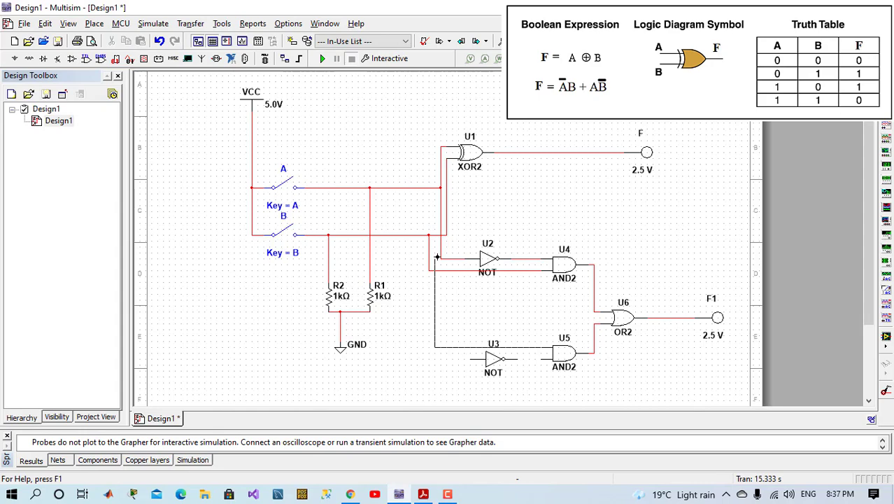
{"action": "left_click", "coordinate": [440, 259]}
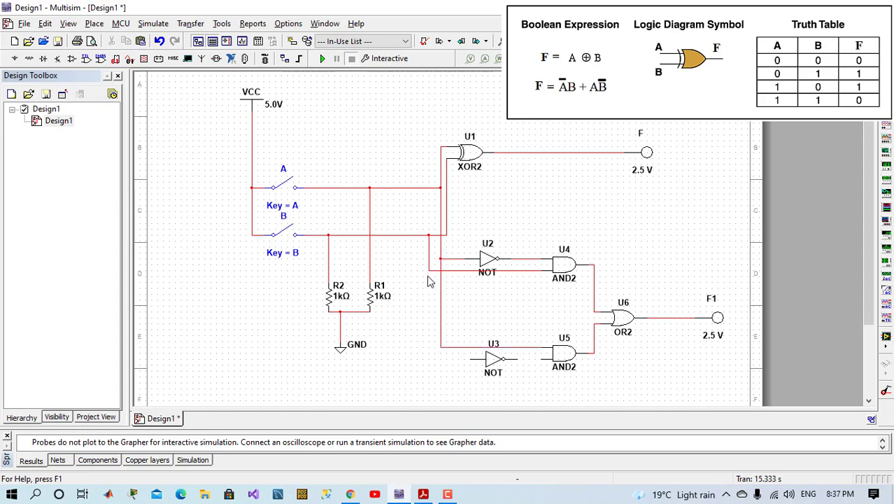
{"action": "left_click", "coordinate": [473, 359]}
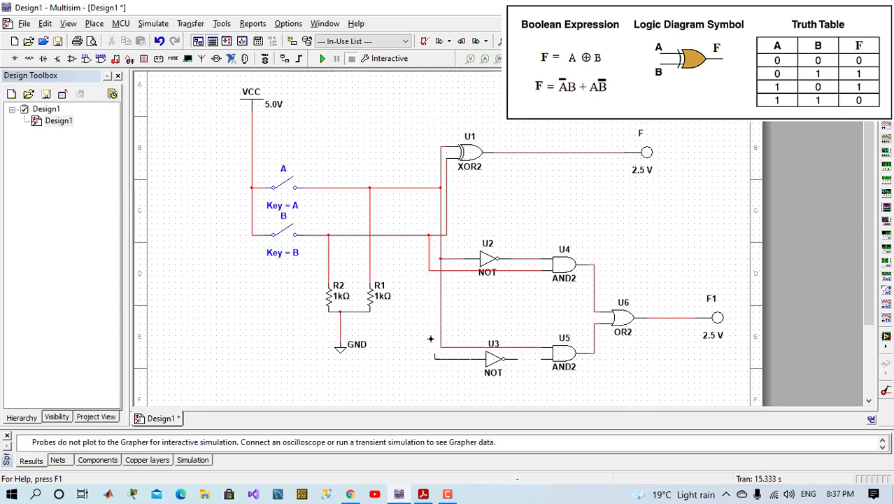
{"action": "left_click", "coordinate": [430, 272]}
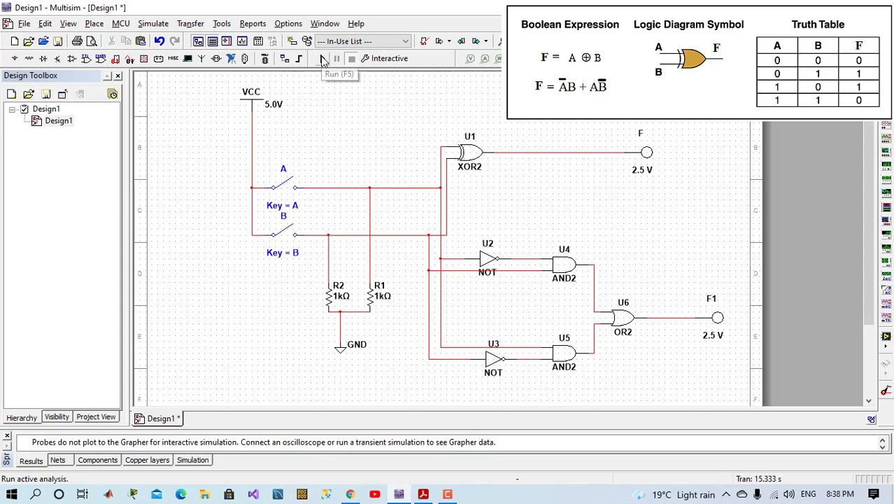
Run the simulation with F5 and toggle switches A and B, confirming probes F and F1 light together.
{"action": "key", "text": "F5"}
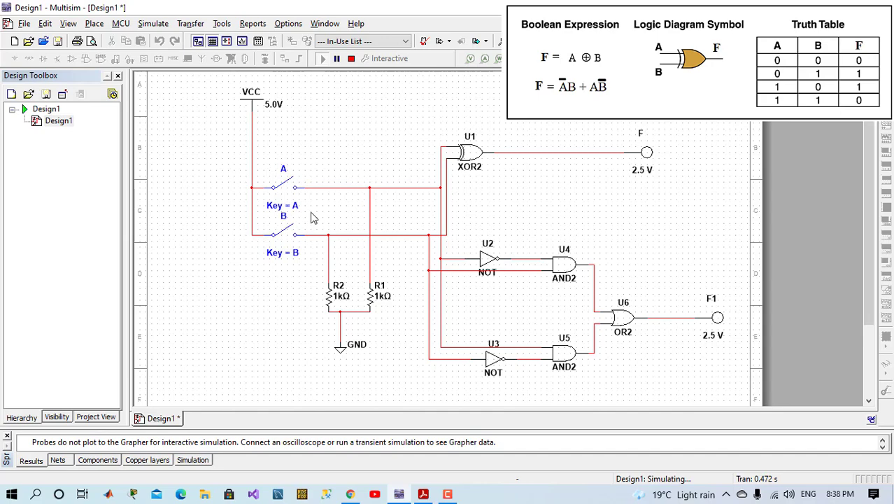
{"action": "left_click", "coordinate": [288, 237]}
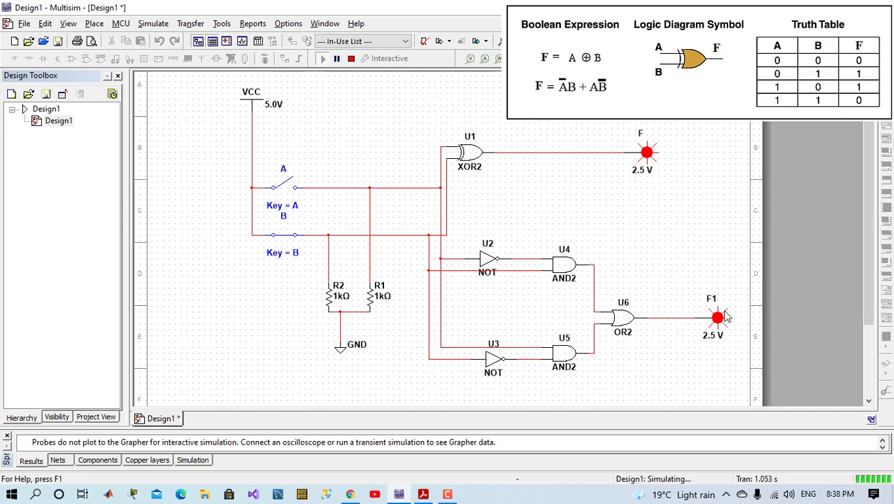
{"action": "left_click", "coordinate": [285, 236]}
{"action": "left_click", "coordinate": [287, 186]}
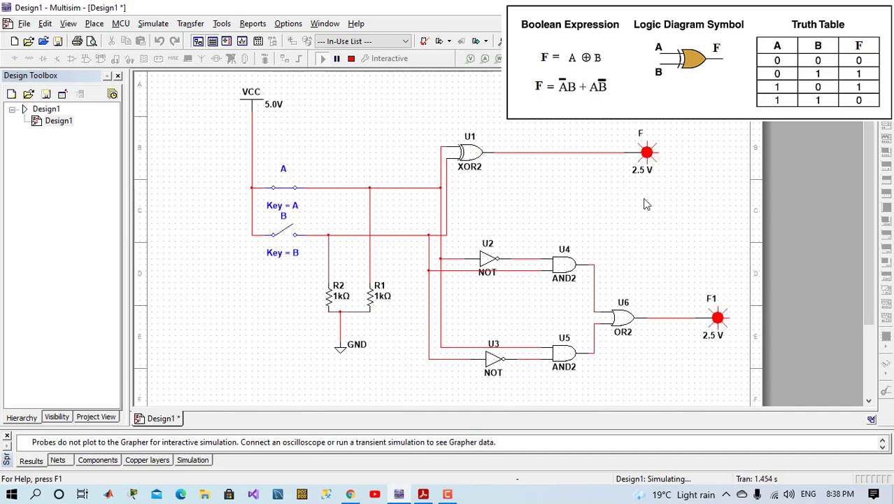
{"action": "left_click", "coordinate": [293, 238]}
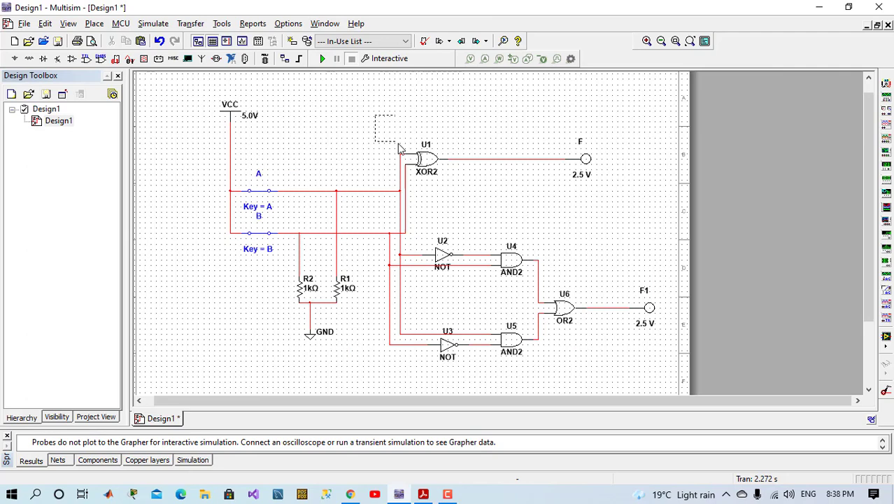
Box-select switches A and B, resistors R1 and R2 and their wires, then delete them.
{"action": "left_click_drag", "start_coordinate": [195, 161], "coordinate": [407, 323]}
{"action": "key", "text": "Delete"}
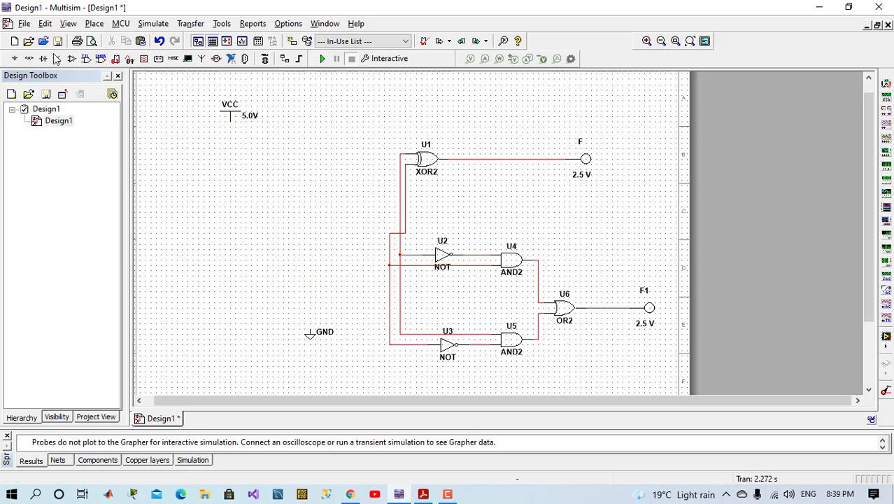
Place two Basic SPDT switches, S1 above S2, left of the gate network, and select both.
{"action": "left_click", "coordinate": [28, 60]}
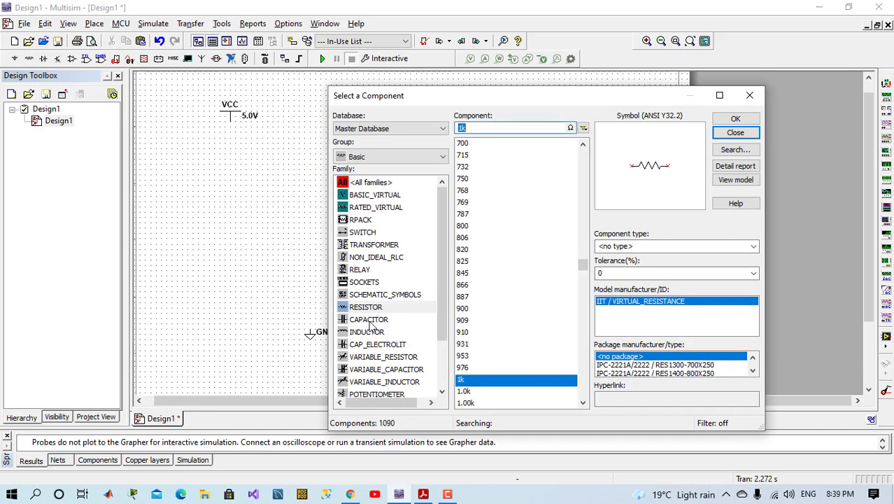
{"action": "left_click", "coordinate": [364, 232]}
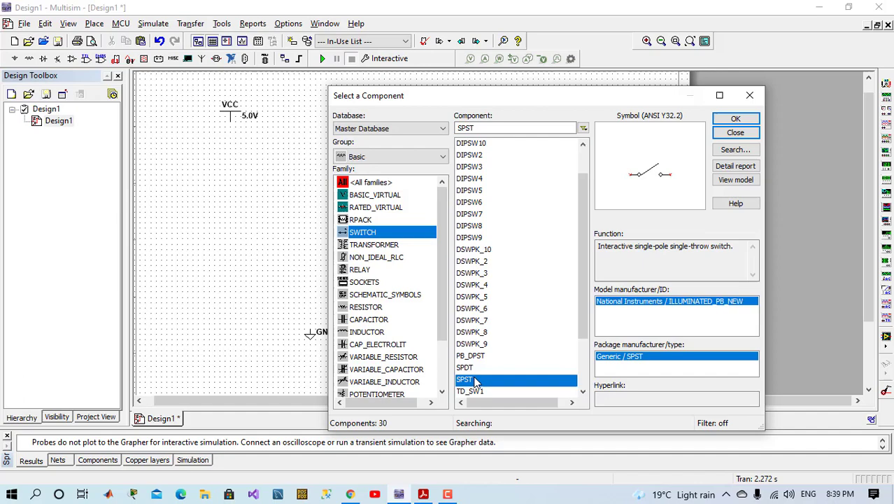
{"action": "double_click", "coordinate": [475, 380]}
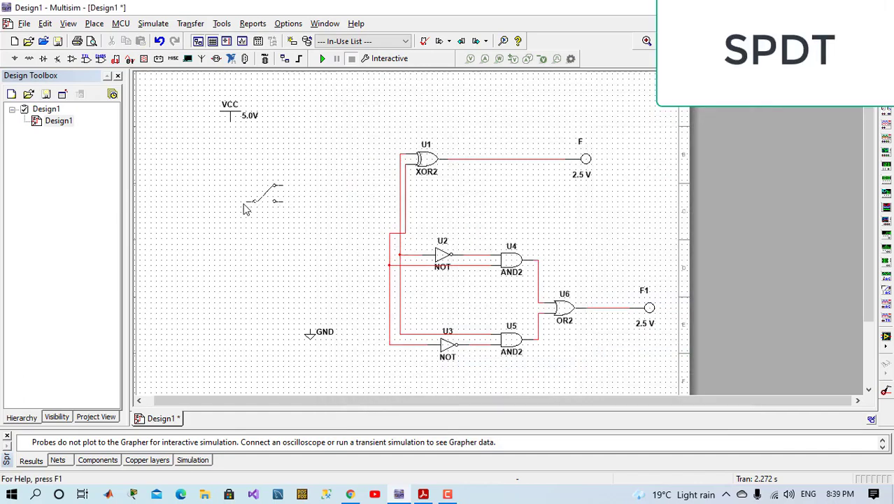
{"action": "left_click", "coordinate": [245, 209]}
{"action": "left_click", "coordinate": [479, 432]}
{"action": "left_click", "coordinate": [757, 117]}
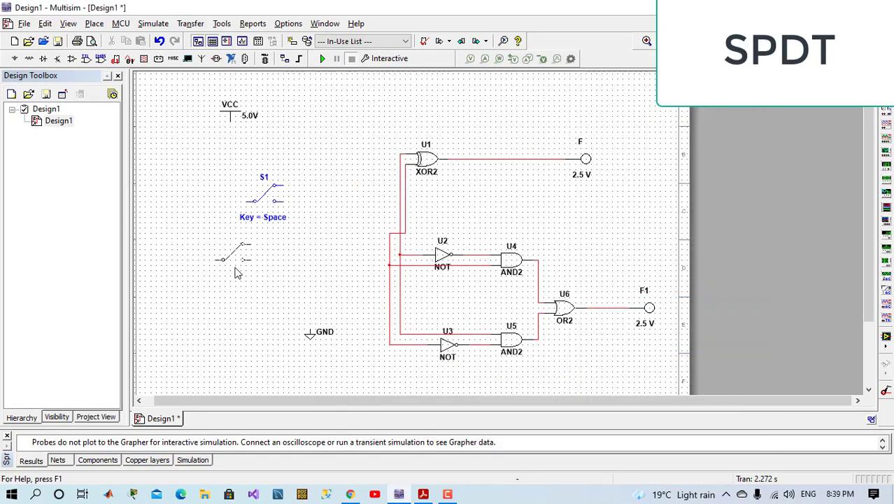
{"action": "left_click", "coordinate": [260, 287]}
{"action": "key", "text": "Escape"}
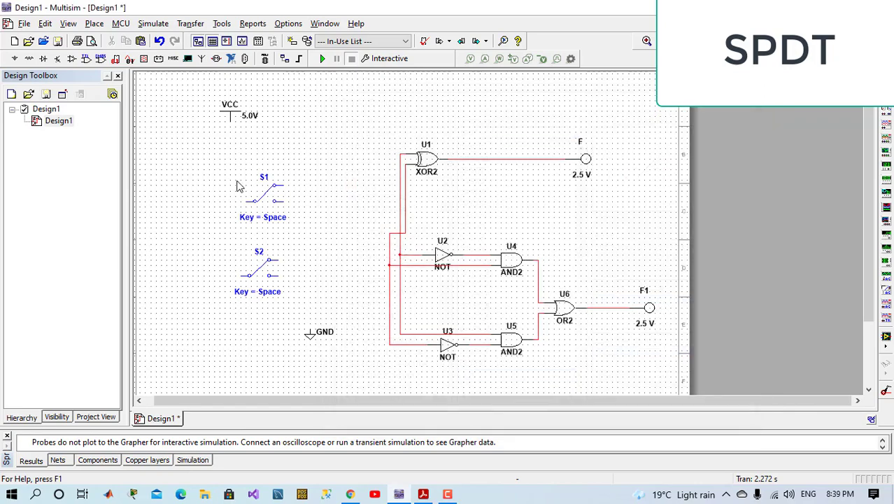
{"action": "left_click_drag", "start_coordinate": [202, 170], "coordinate": [277, 302]}
Flip both selected switches horizontally.
{"action": "right_click", "coordinate": [250, 198]}
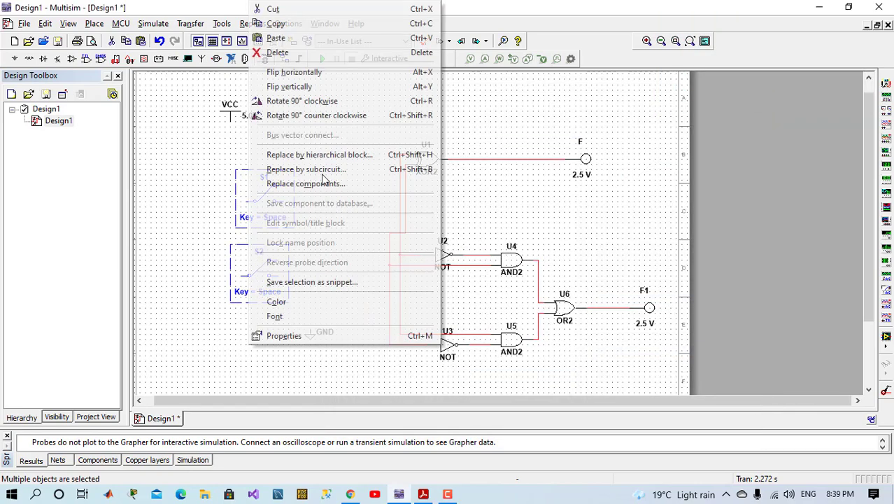
{"action": "left_click", "coordinate": [317, 73]}
{"action": "left_click", "coordinate": [324, 218]}
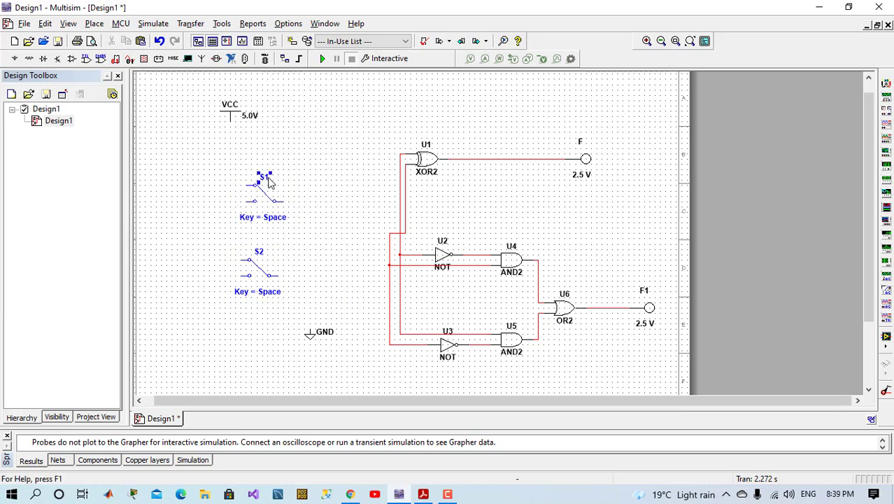
Rename switch S1 to A and set its toggle key to A.
{"action": "double_click", "coordinate": [269, 181]}
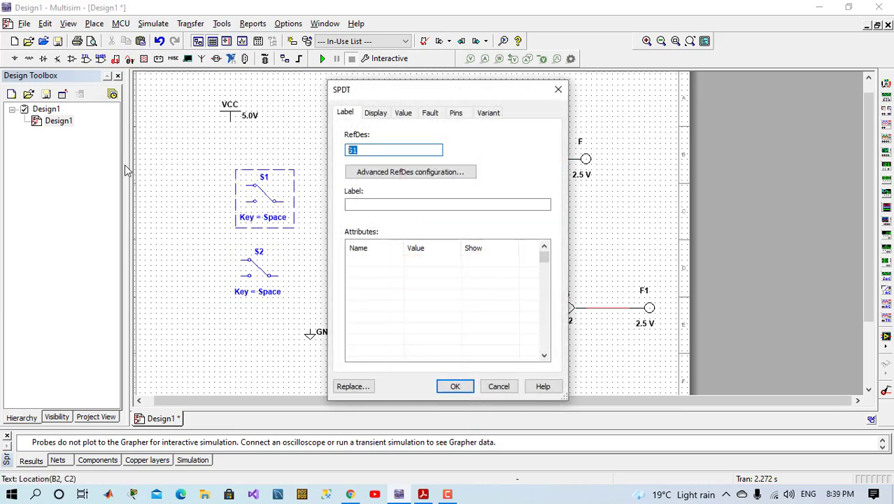
{"action": "type", "text": "A"}
{"action": "left_click", "coordinate": [406, 114]}
{"action": "left_click", "coordinate": [497, 135]}
{"action": "left_click", "coordinate": [494, 160]}
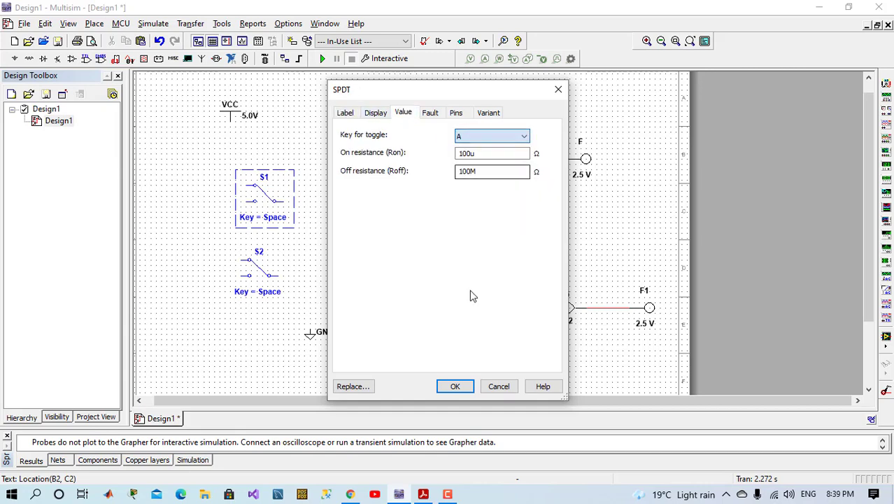
{"action": "left_click", "coordinate": [455, 386]}
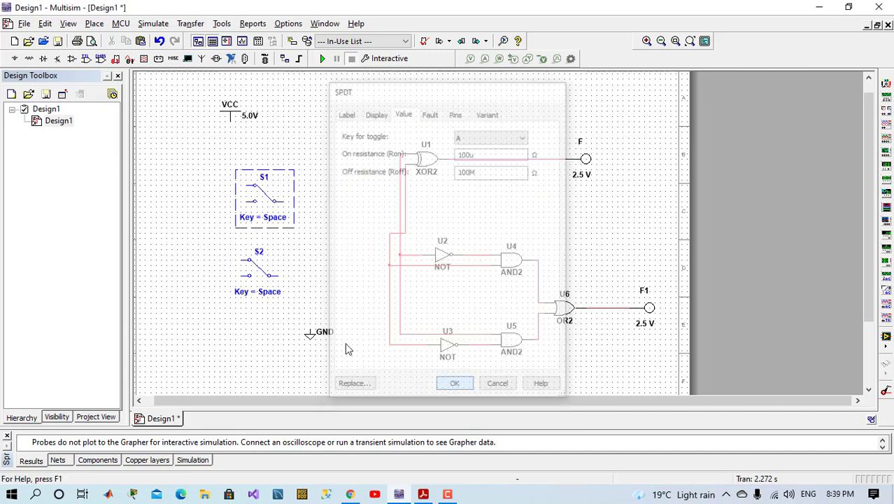
Rename switch S2 to B and set its toggle key to B.
{"action": "double_click", "coordinate": [280, 264]}
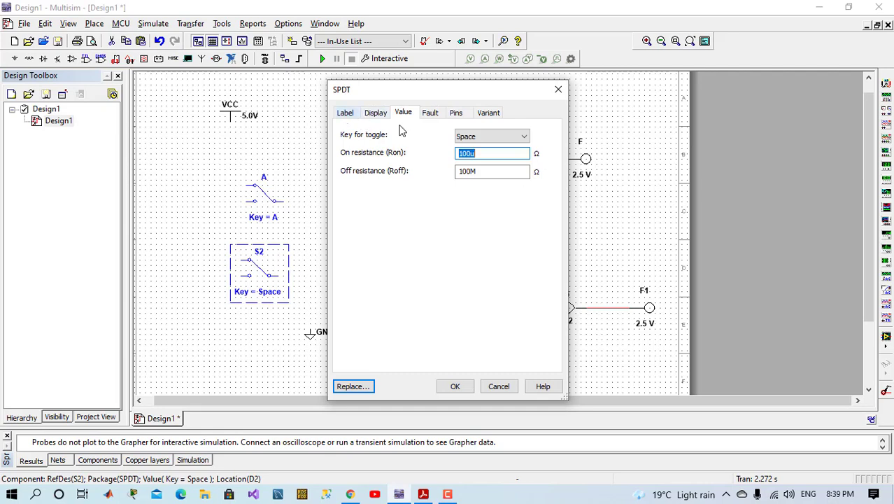
{"action": "left_click", "coordinate": [524, 137]}
{"action": "left_click", "coordinate": [484, 170]}
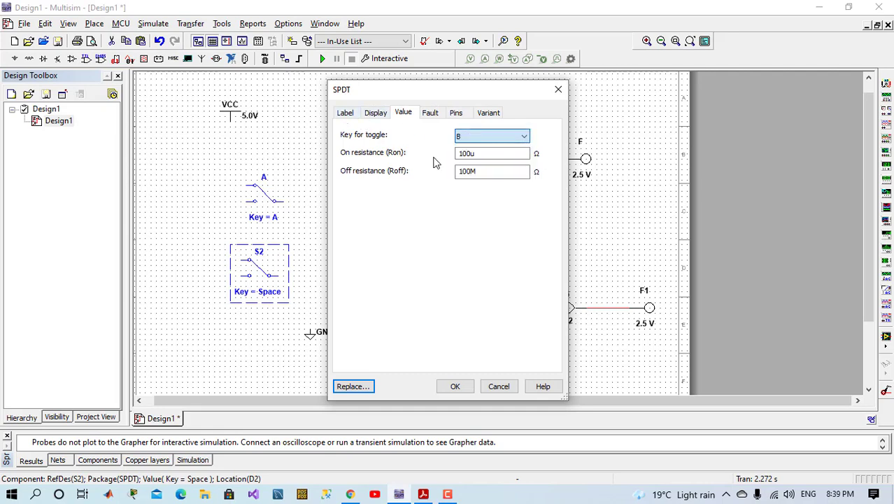
{"action": "left_click", "coordinate": [347, 114]}
{"action": "double_click", "coordinate": [354, 150]}
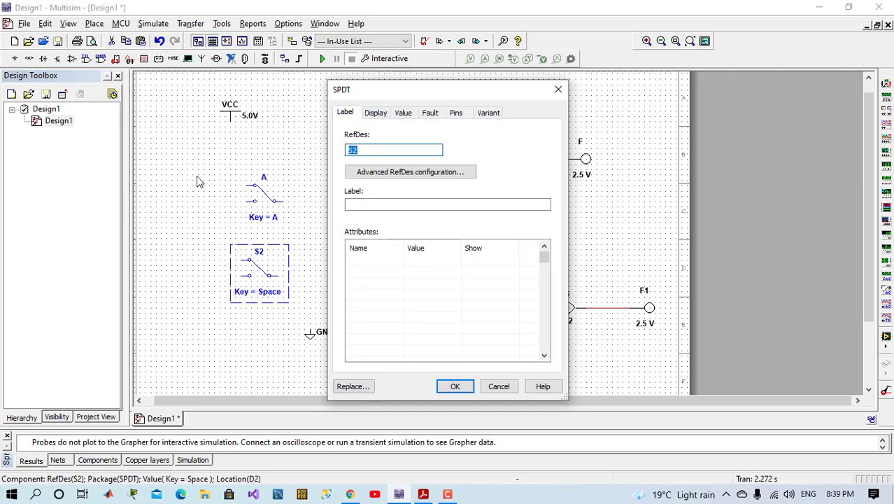
{"action": "left_click", "coordinate": [455, 386]}
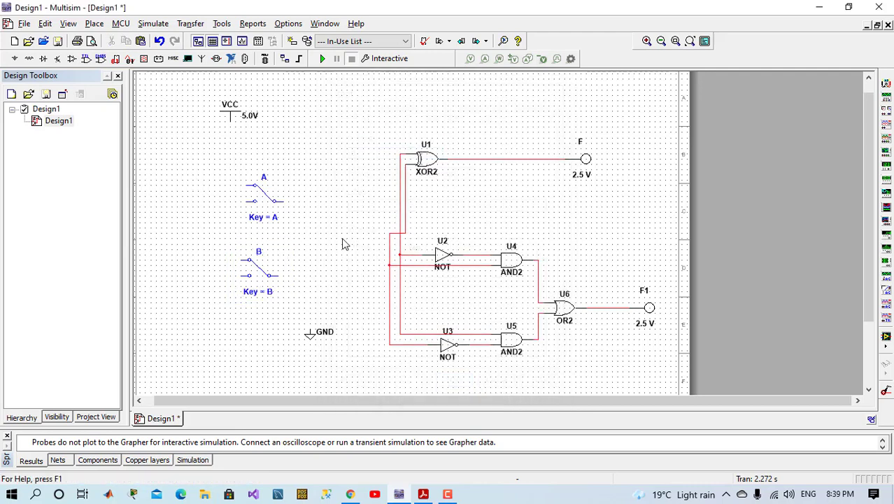
Wire VCC to the upper terminals of switches A and B, shifting both switches right.
{"action": "left_click", "coordinate": [240, 180]}
{"action": "left_click", "coordinate": [230, 119]}
{"action": "left_click", "coordinate": [238, 251]}
{"action": "left_click", "coordinate": [260, 196], "text": "shift"}
{"action": "left_click_drag", "start_coordinate": [280, 189], "coordinate": [307, 183]}
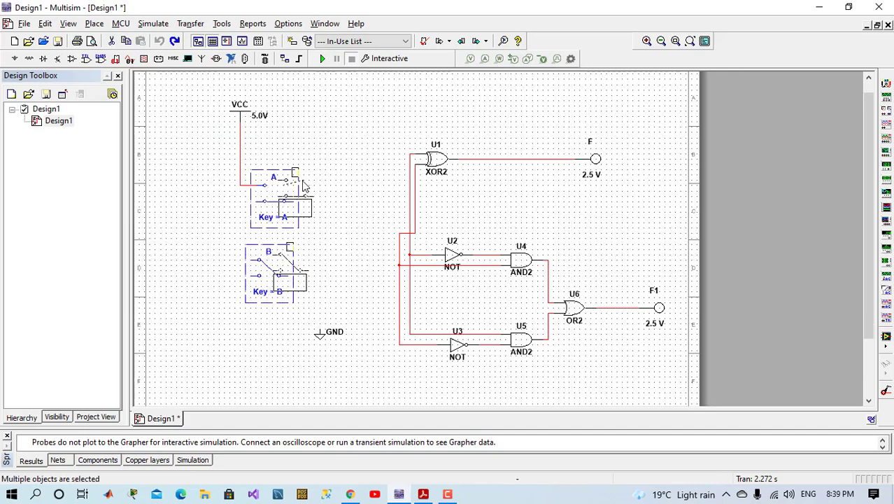
{"action": "left_click", "coordinate": [350, 186]}
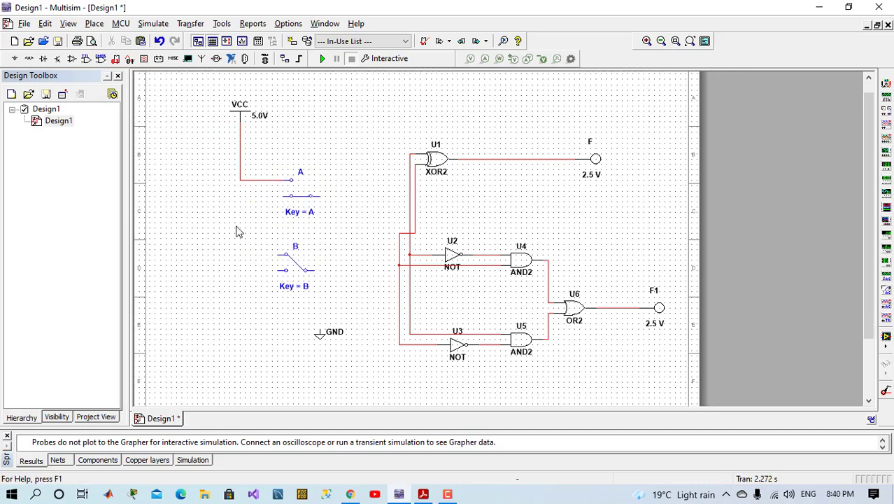
{"action": "left_click", "coordinate": [278, 254]}
{"action": "left_click", "coordinate": [240, 179]}
Move the GND symbol below switch B and wire both switches' lower terminals to ground.
{"action": "left_click_drag", "start_coordinate": [319, 337], "coordinate": [256, 345]}
{"action": "left_click", "coordinate": [268, 277]}
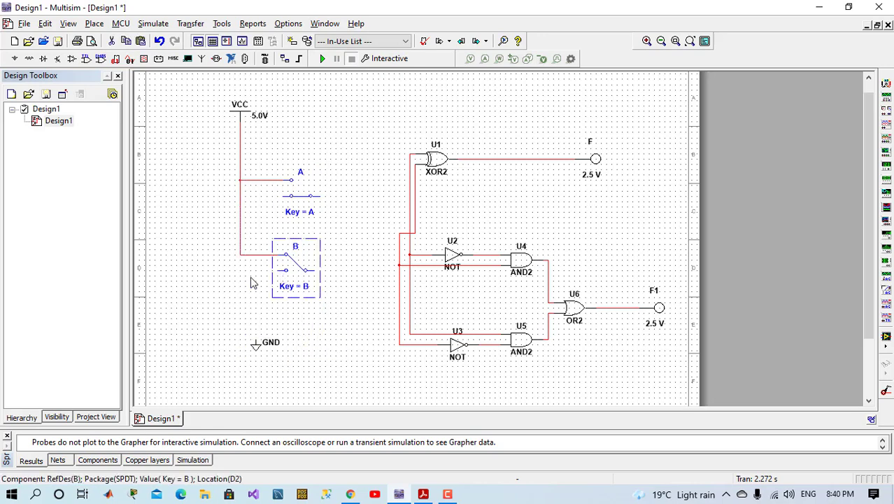
{"action": "left_click", "coordinate": [279, 270]}
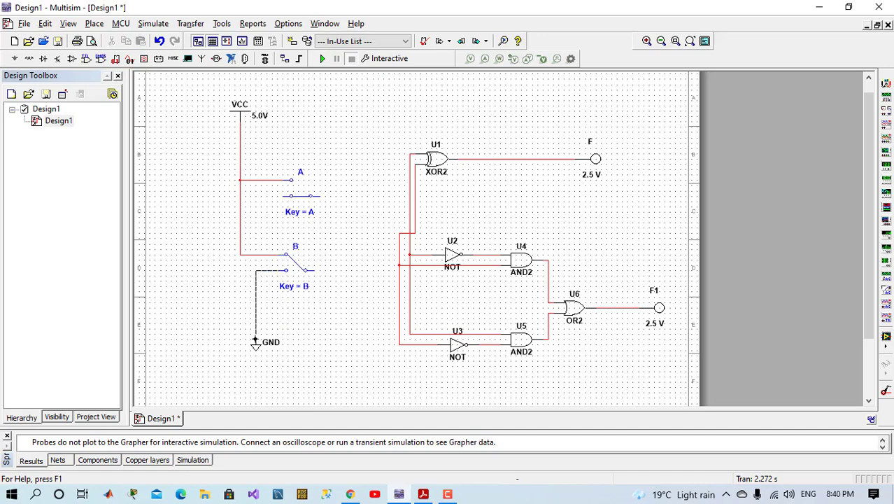
{"action": "left_click", "coordinate": [256, 339]}
{"action": "left_click", "coordinate": [291, 196]}
{"action": "left_click", "coordinate": [257, 272]}
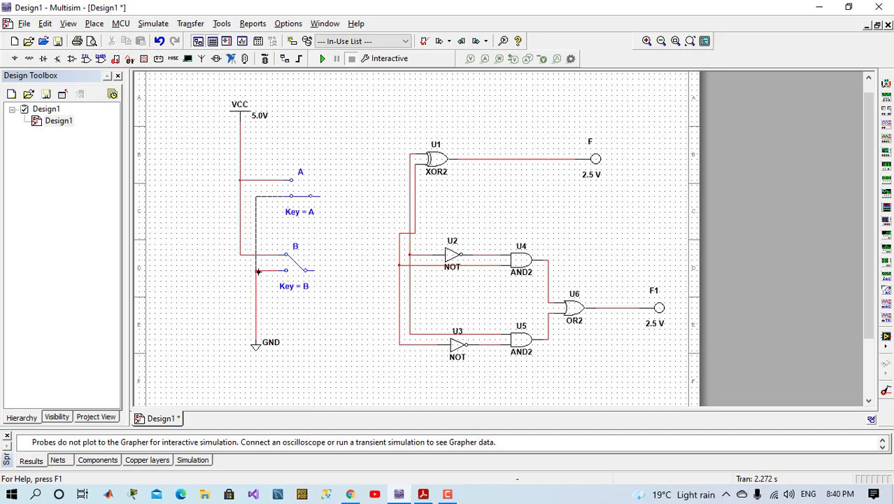
Set the GND net colour to black.
{"action": "double_click", "coordinate": [256, 312]}
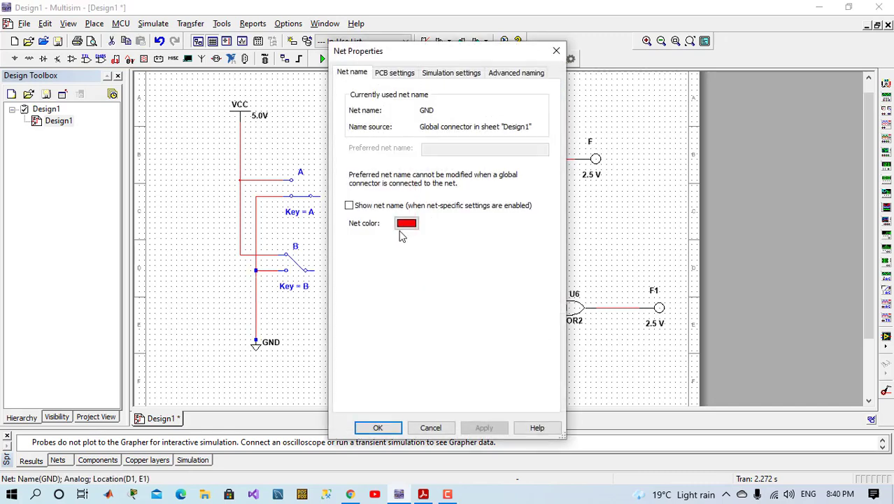
{"action": "left_click", "coordinate": [406, 224]}
{"action": "double_click", "coordinate": [489, 319]}
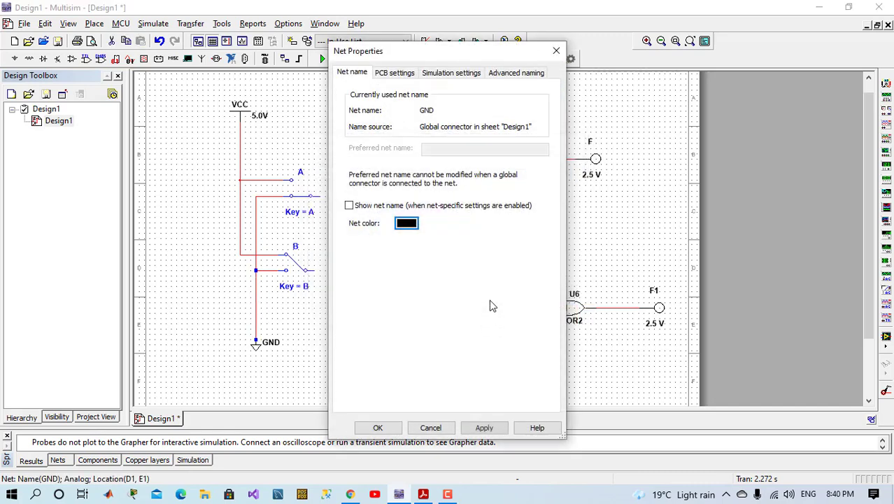
{"action": "left_click", "coordinate": [482, 428]}
{"action": "left_click", "coordinate": [379, 428]}
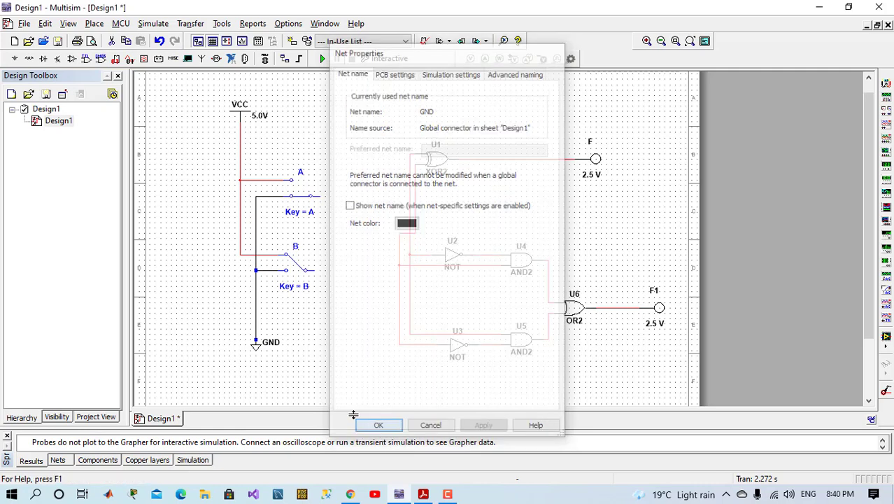
Wire the outputs of switches A and B to the gates' A and B input lines.
{"action": "left_click", "coordinate": [339, 319]}
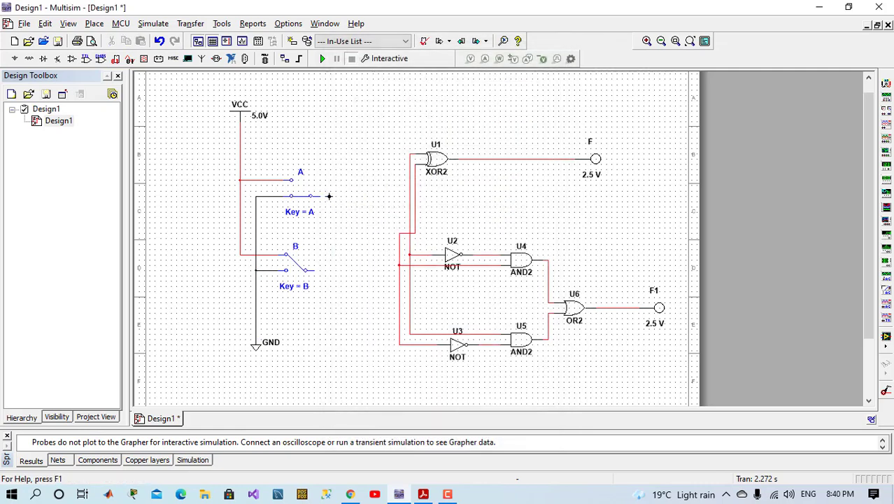
{"action": "left_click", "coordinate": [411, 196]}
{"action": "left_click", "coordinate": [306, 270]}
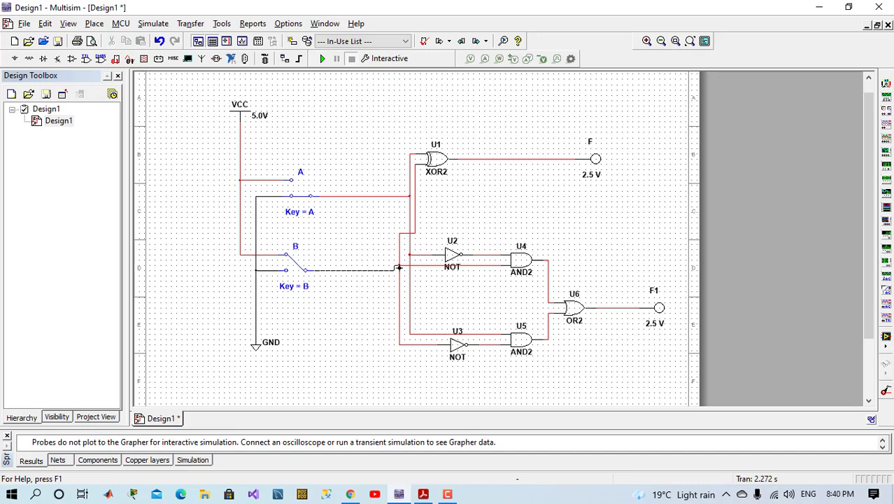
{"action": "left_click", "coordinate": [399, 267]}
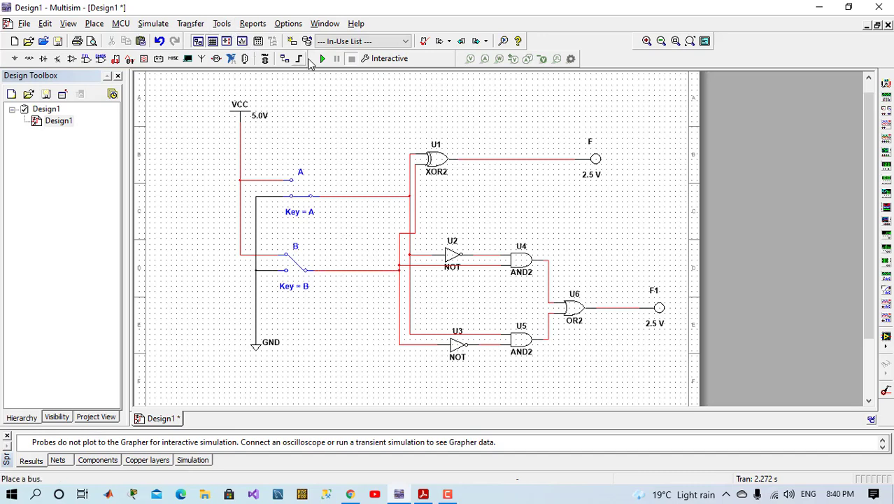
Run the simulation and flip switches A and B between VCC and ground, comparing probes F and F1.
{"action": "left_click", "coordinate": [323, 60]}
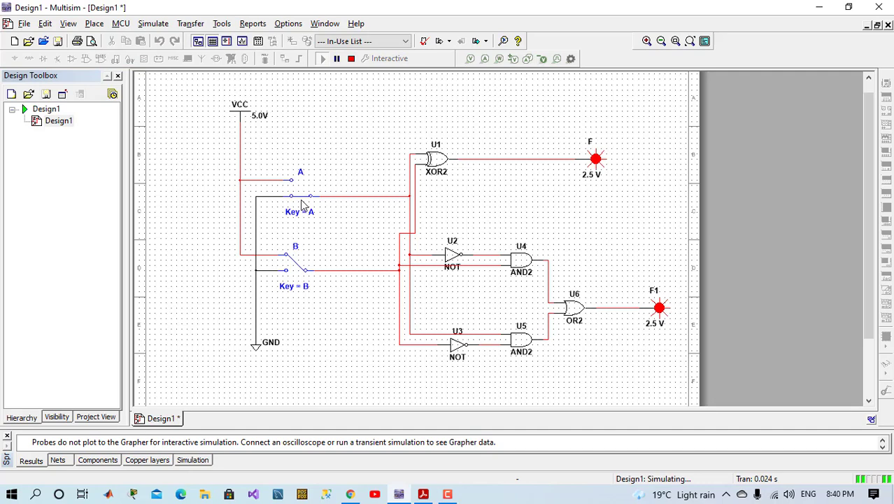
{"action": "left_click", "coordinate": [296, 192]}
{"action": "left_click", "coordinate": [291, 257]}
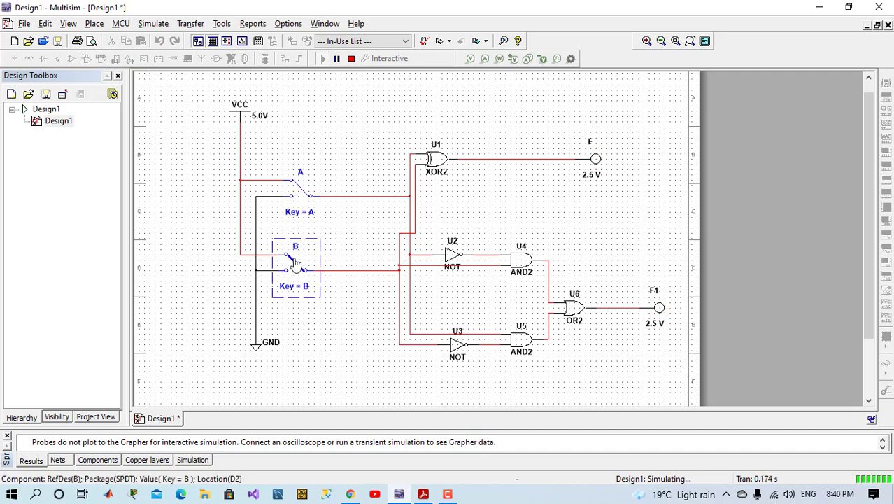
{"action": "left_click", "coordinate": [298, 191]}
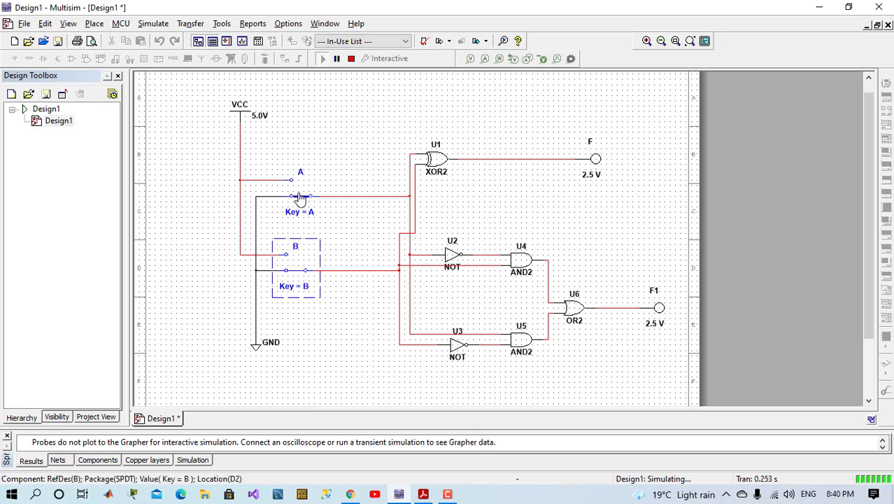
{"action": "left_click", "coordinate": [295, 276]}
{"action": "left_click", "coordinate": [295, 258]}
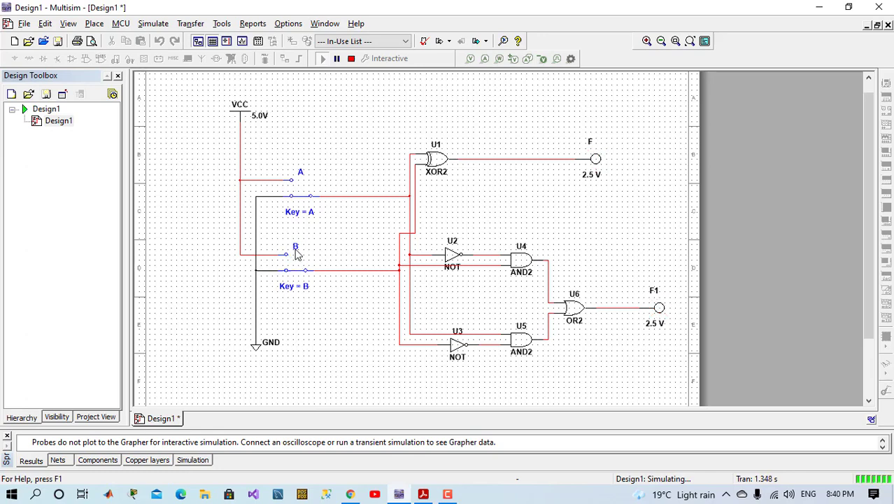
{"action": "left_click", "coordinate": [299, 193]}
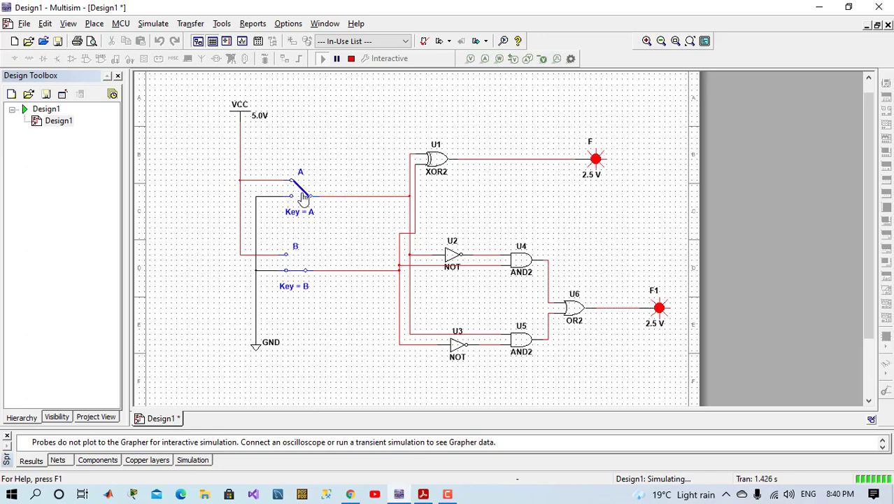
{"action": "left_click", "coordinate": [295, 270]}
{"action": "left_click", "coordinate": [294, 272]}
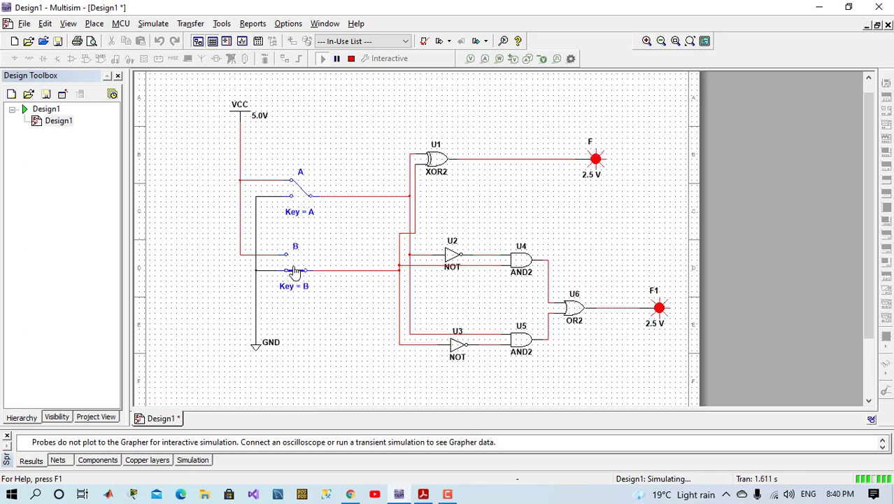
{"action": "left_click", "coordinate": [305, 198]}
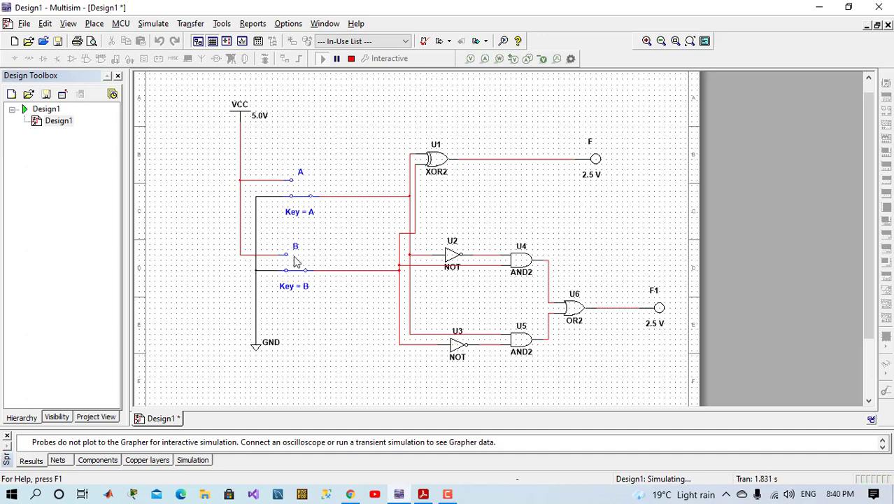
{"action": "left_click", "coordinate": [301, 200]}
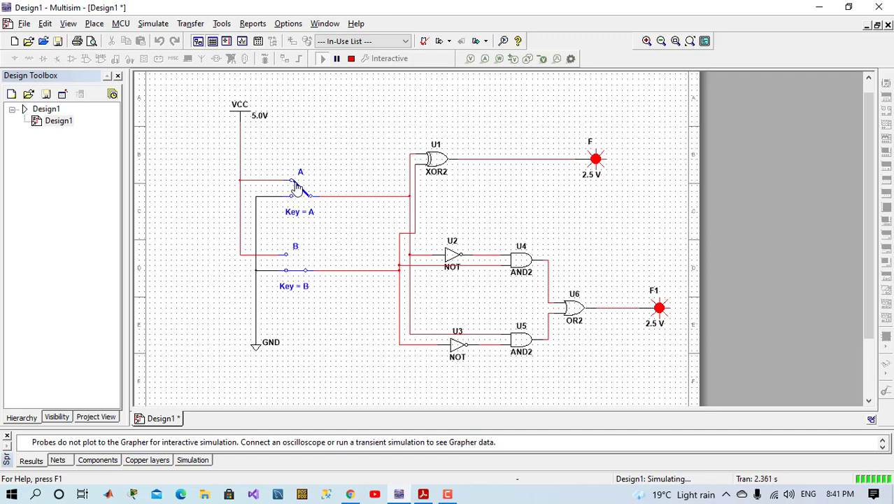
{"action": "left_click", "coordinate": [300, 190]}
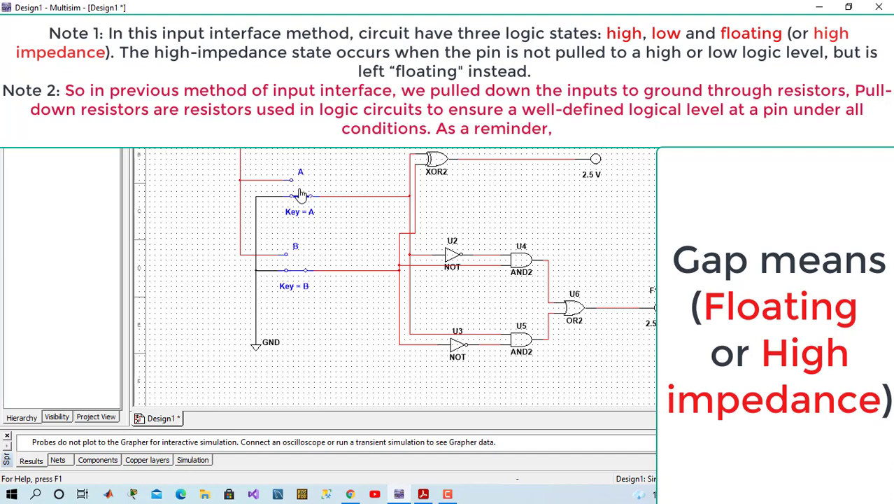
Toggle switch A onto its other contact so probe F lights again.
{"action": "left_click", "coordinate": [301, 195]}
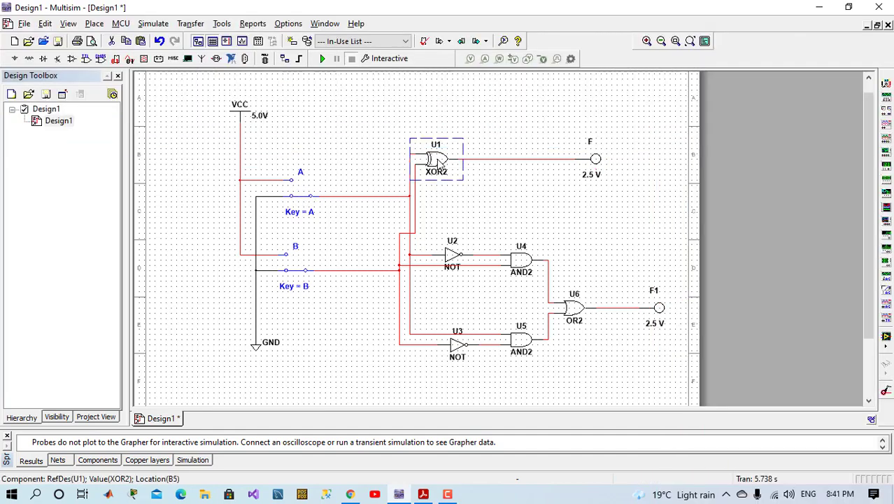
Replace gate U1 with an XNOR2, found by searching 'xn' in the component chooser.
{"action": "right_click", "coordinate": [441, 161]}
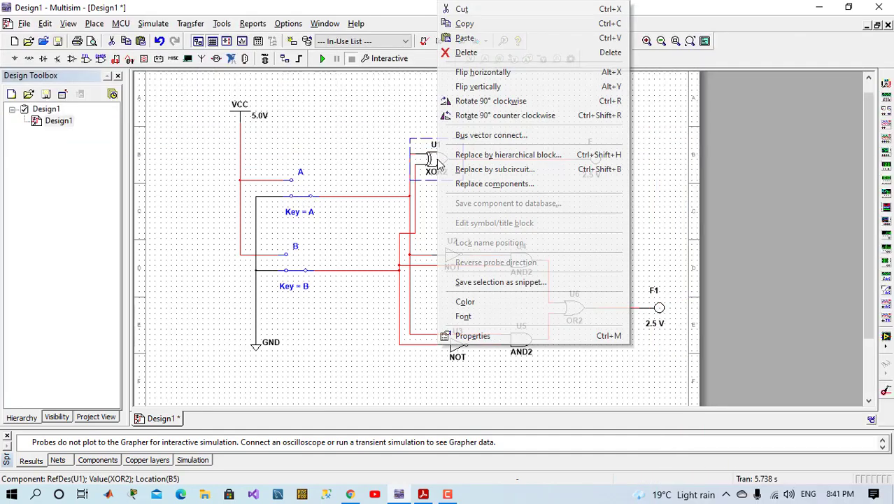
{"action": "left_click", "coordinate": [520, 195]}
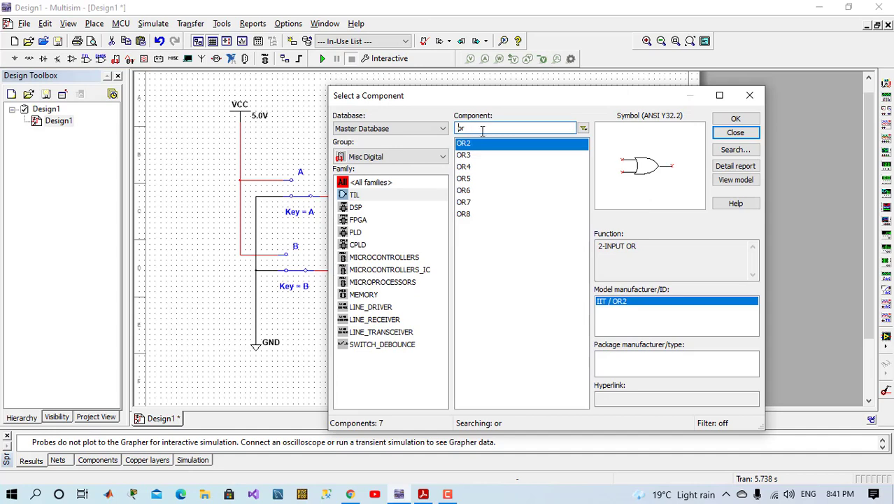
{"action": "type", "text": "xn"}
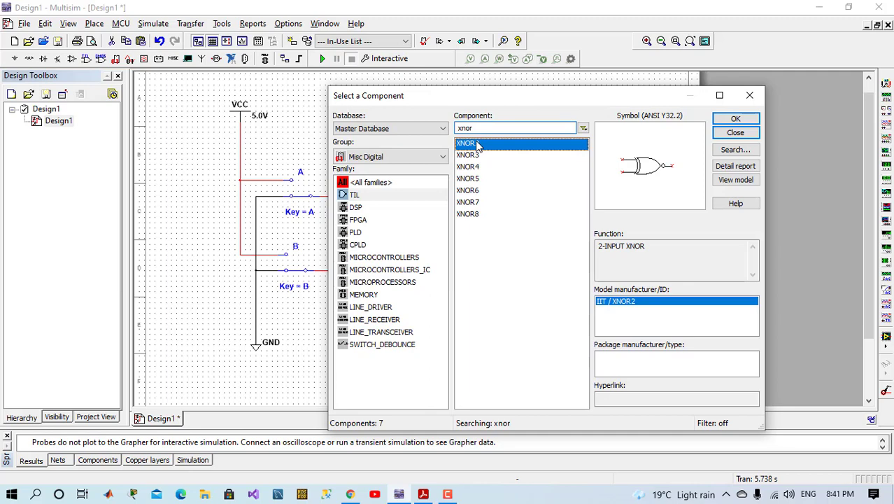
{"action": "double_click", "coordinate": [479, 145]}
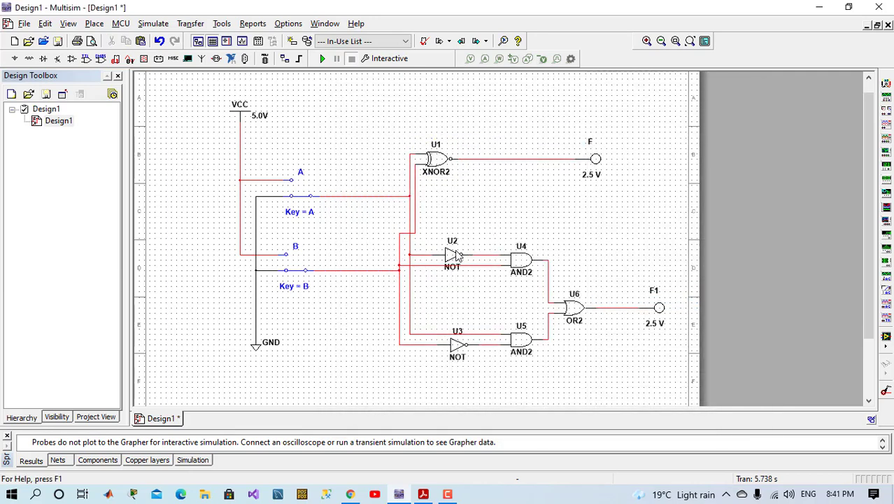
Delete NOT gates U2 and U3 with their wiring and restart the simulation with F5.
{"action": "left_click", "coordinate": [463, 336]}
{"action": "left_click", "coordinate": [461, 298]}
{"action": "left_click_drag", "start_coordinate": [435, 231], "coordinate": [499, 306]}
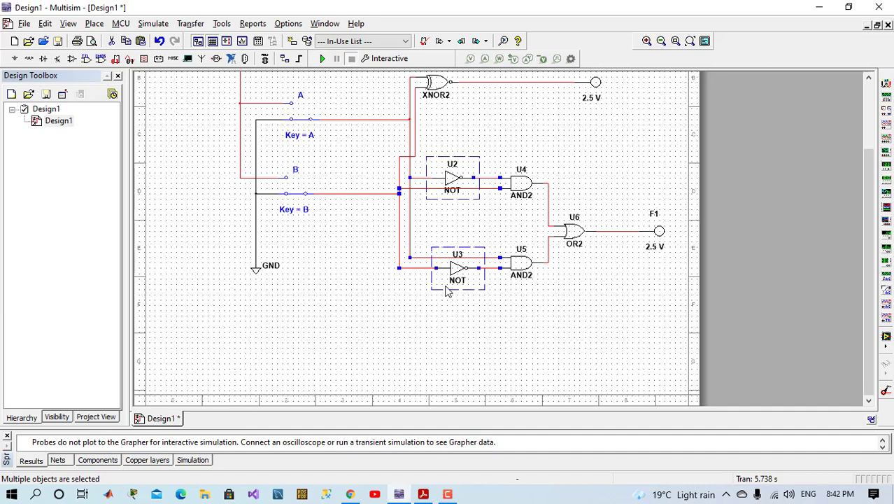
{"action": "key", "text": "Delete"}
{"action": "scroll", "coordinate": [442, 184], "scroll_direction": "up", "scroll_amount": 2}
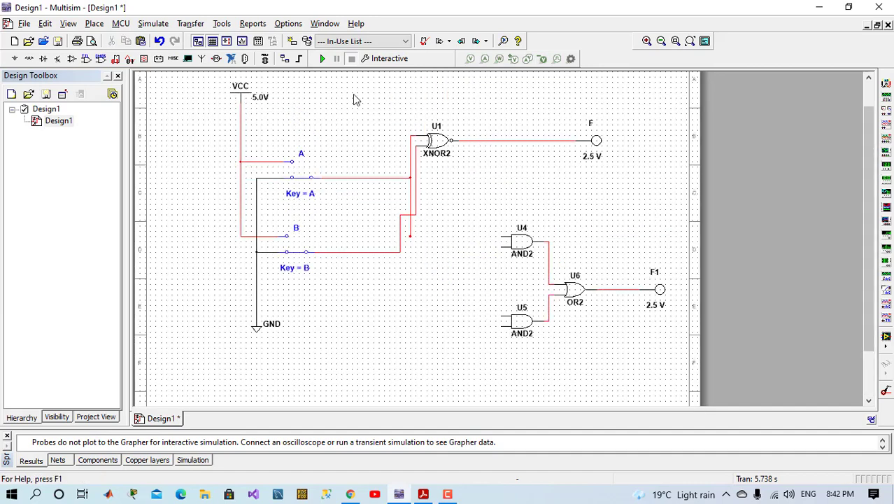
{"action": "key", "text": "F5"}
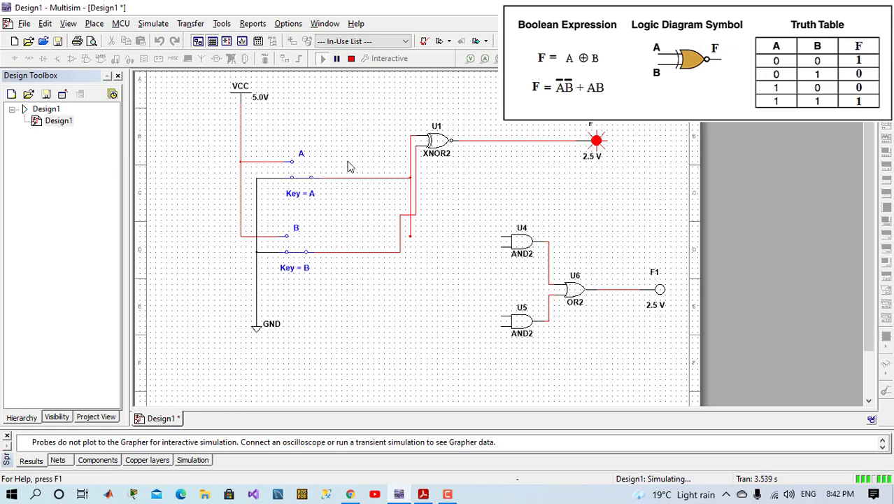
Toggle switches A and B through their combinations, checking probe F against the XNOR truth table.
{"action": "left_click", "coordinate": [302, 179]}
{"action": "left_click", "coordinate": [299, 253]}
{"action": "left_click", "coordinate": [299, 254]}
{"action": "key", "text": "a"}
{"action": "left_click", "coordinate": [303, 251]}
{"action": "left_click", "coordinate": [304, 251]}
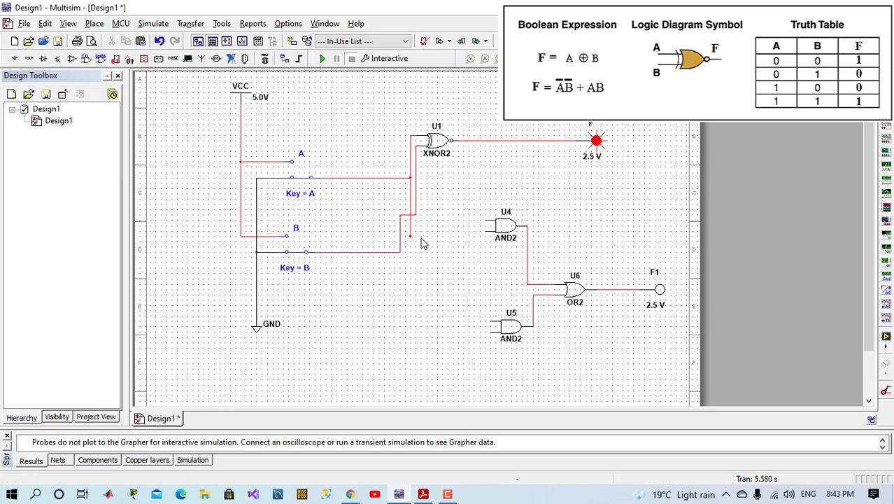
{"action": "left_click", "coordinate": [412, 236]}
{"action": "left_click", "coordinate": [405, 208]}
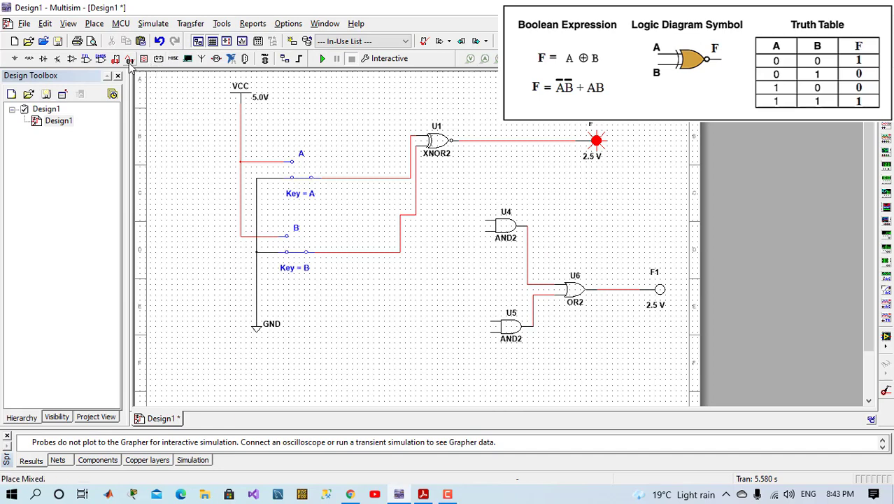
Place two NOT gates, U2 and U3, beside the AND gates.
{"action": "key", "text": "ctrl+w"}
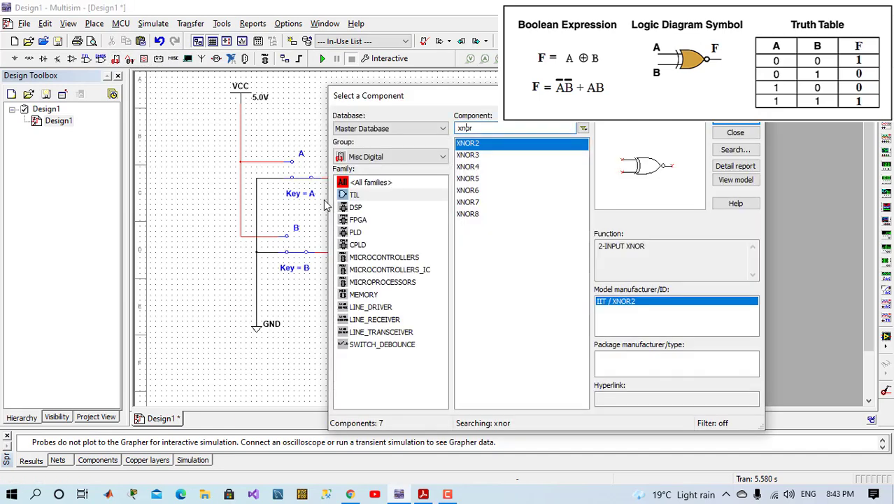
{"action": "double_click", "coordinate": [482, 128]}
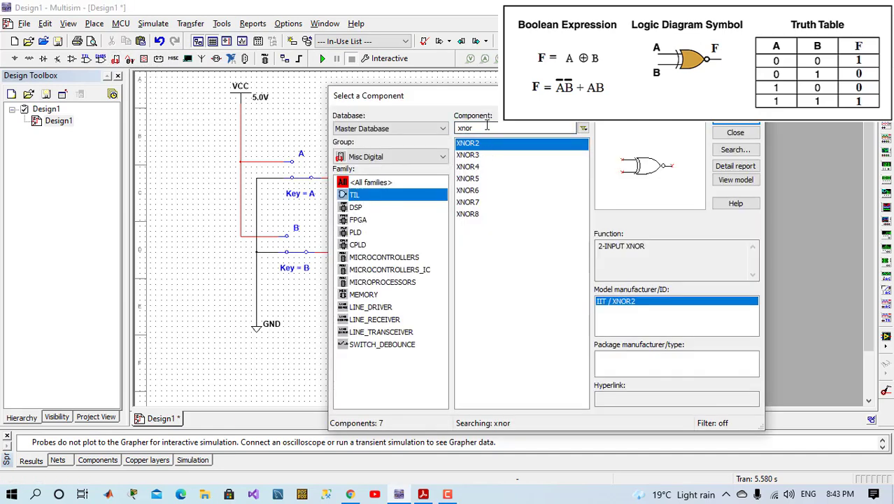
{"action": "type", "text": "not"}
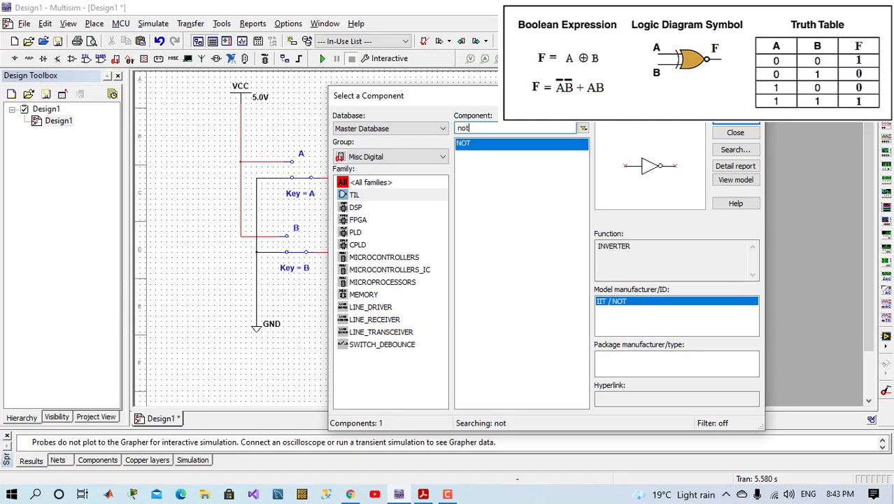
{"action": "key", "text": "Return"}
{"action": "left_click", "coordinate": [432, 224]}
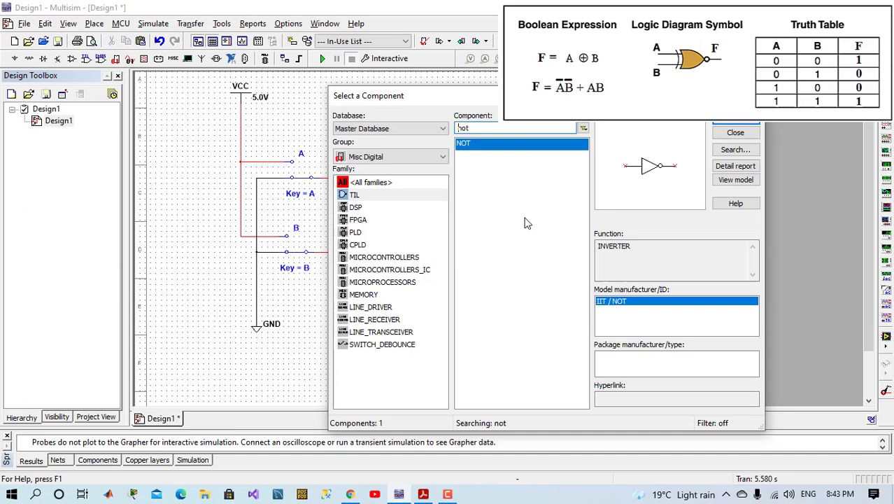
{"action": "key", "text": "Return"}
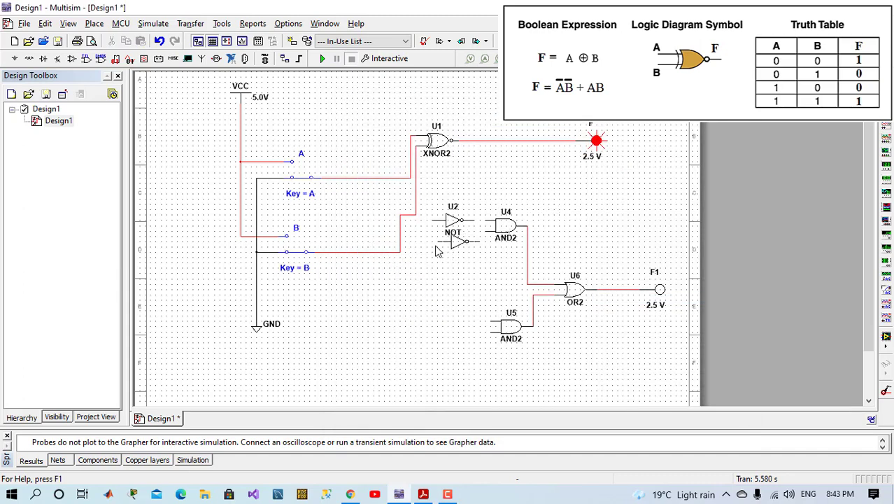
{"action": "left_click", "coordinate": [459, 258]}
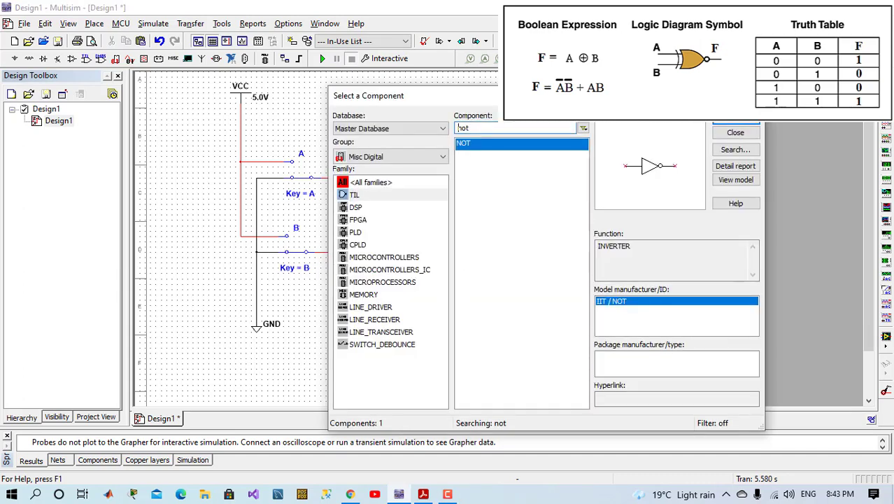
{"action": "left_click", "coordinate": [736, 132]}
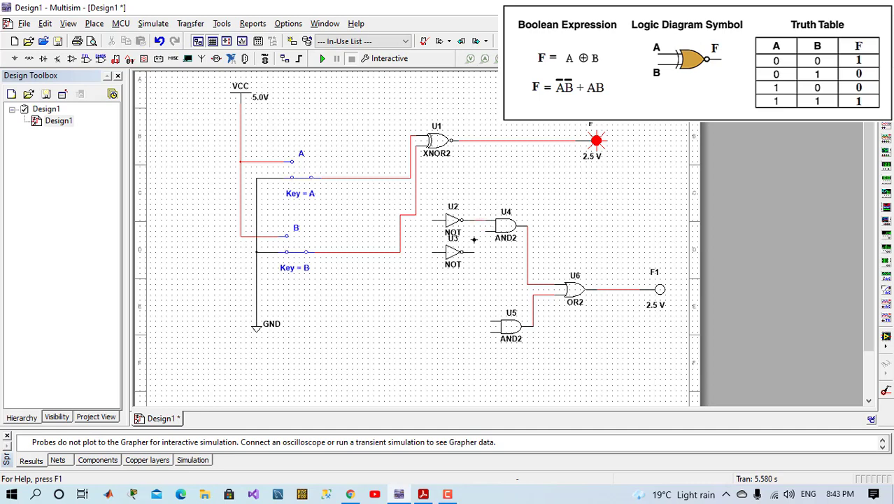
Wire U3 to U4, U2 and U3 inputs to A and B, and U5's inputs to A and B.
{"action": "left_click", "coordinate": [481, 251]}
{"action": "left_click", "coordinate": [432, 220]}
{"action": "left_click", "coordinate": [411, 177]}
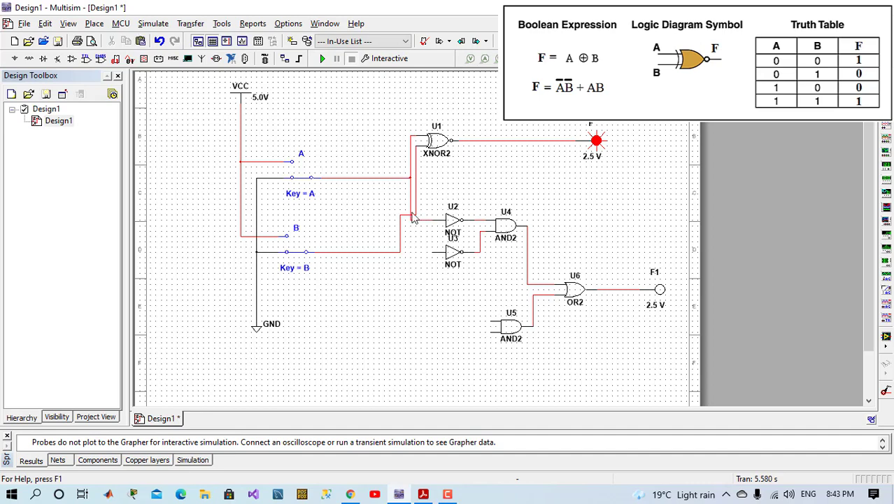
{"action": "left_click", "coordinate": [435, 253]}
{"action": "left_click", "coordinate": [400, 252]}
{"action": "left_click", "coordinate": [410, 220]}
{"action": "left_click", "coordinate": [492, 323]}
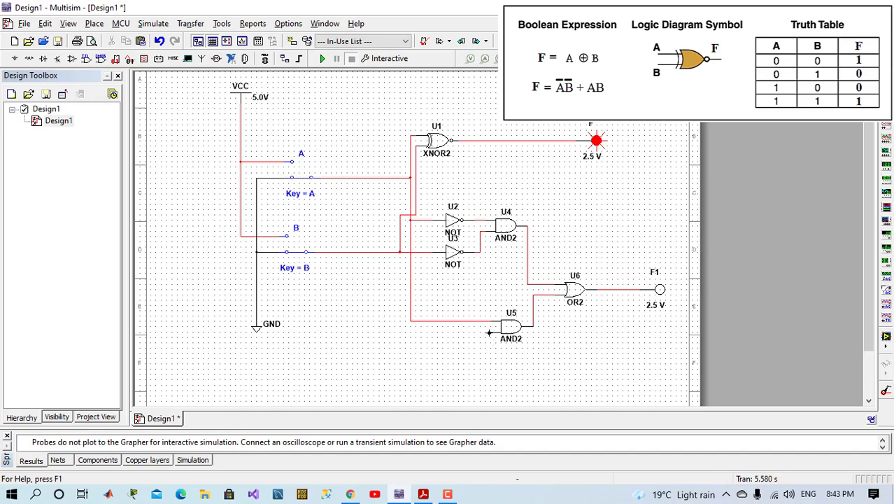
{"action": "left_click", "coordinate": [490, 331]}
{"action": "left_click", "coordinate": [399, 252]}
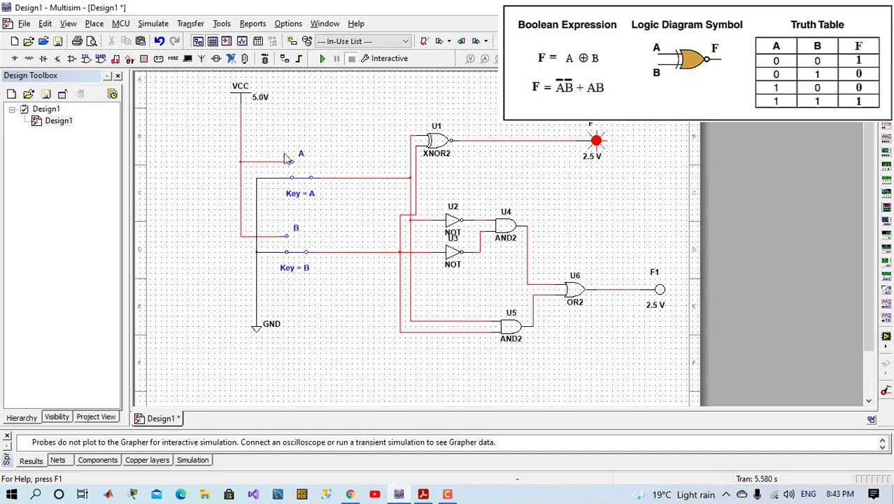
Run the simulation and toggle B, then A, then both high, comparing probes F and F1.
{"action": "left_click", "coordinate": [322, 59]}
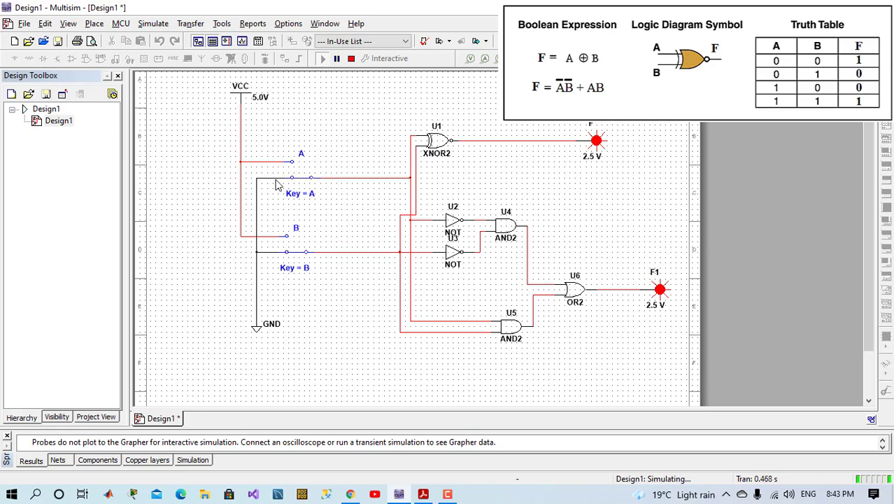
{"action": "left_click", "coordinate": [298, 254]}
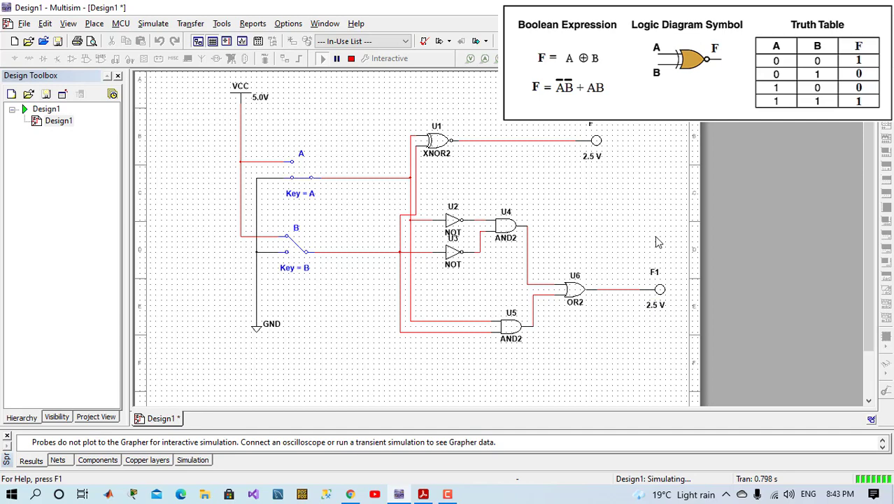
{"action": "left_click", "coordinate": [299, 253]}
{"action": "left_click", "coordinate": [302, 172]}
{"action": "left_click", "coordinate": [298, 251]}
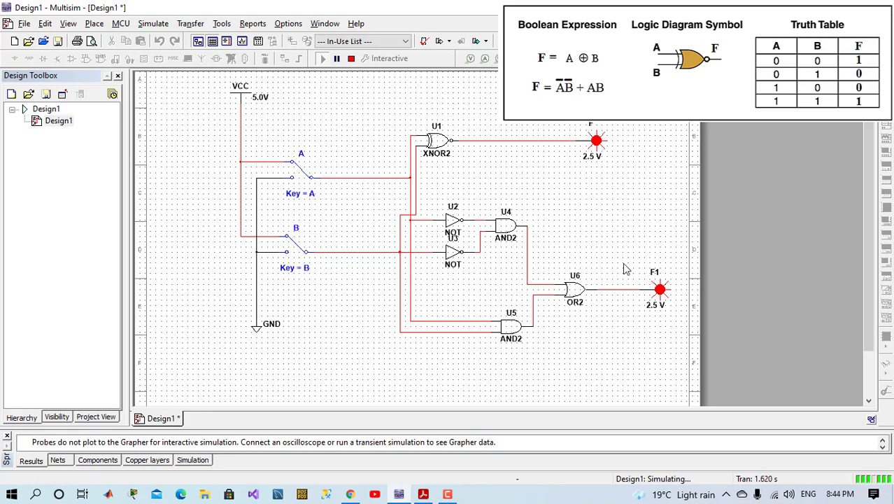
Stop the simulation and delete the source, switches, ground, gate network and probes.
{"action": "left_click", "coordinate": [350, 58]}
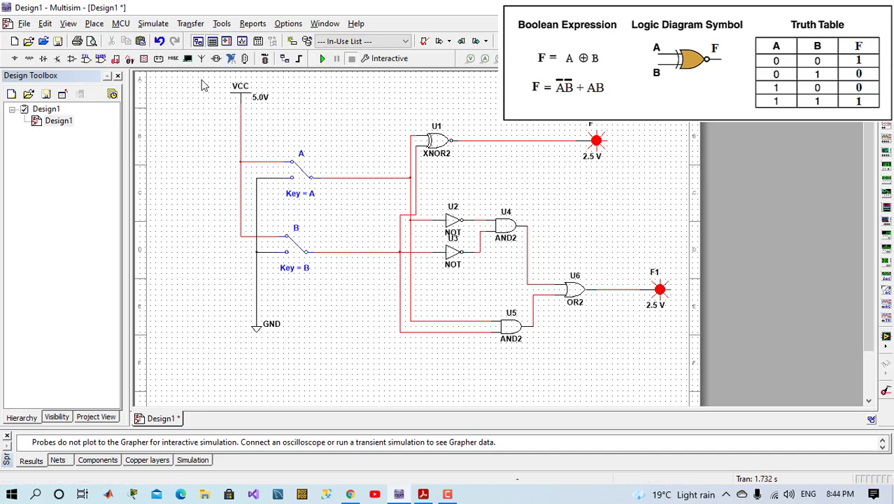
{"action": "left_click_drag", "start_coordinate": [202, 84], "coordinate": [298, 326]}
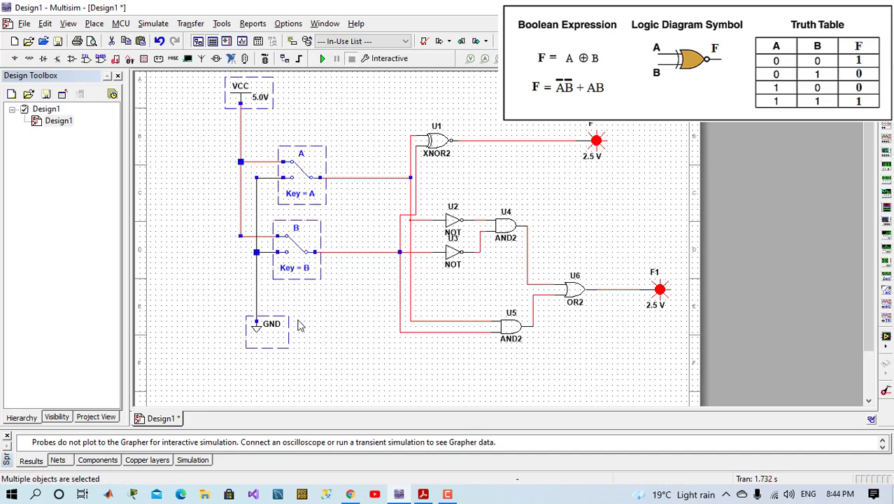
{"action": "key", "text": "Delete"}
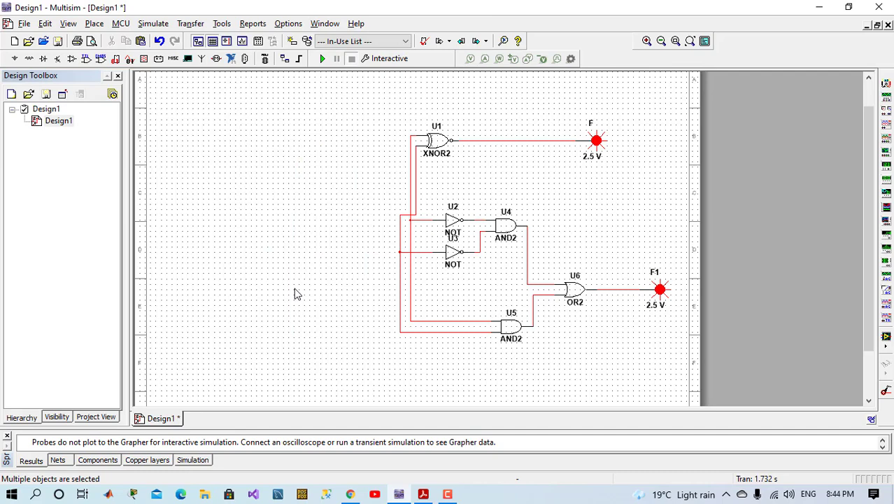
{"action": "left_click_drag", "start_coordinate": [291, 194], "coordinate": [661, 334]}
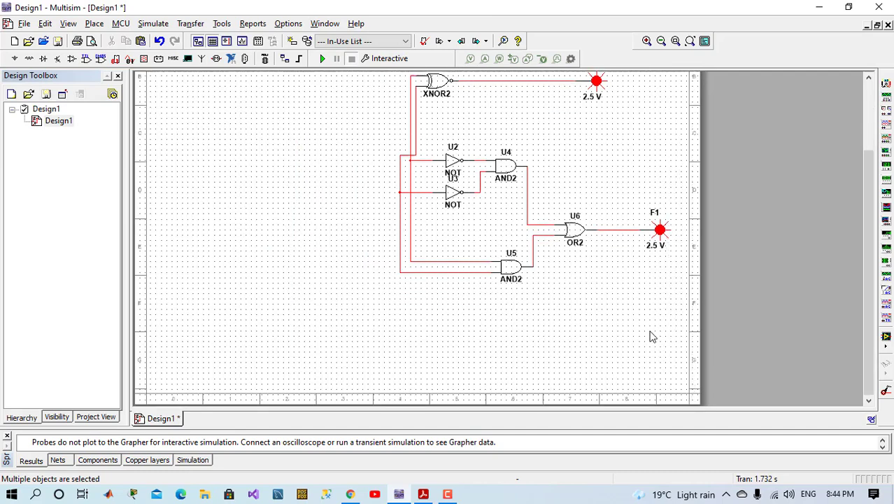
{"action": "key", "text": "Delete"}
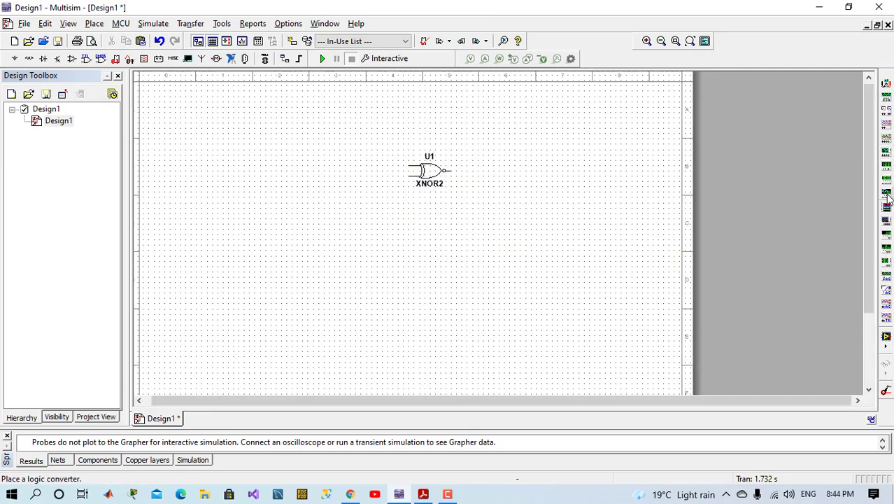
Place logic converter XLC1 above the XNOR gate with inputs A and B enabled.
{"action": "left_click", "coordinate": [887, 195]}
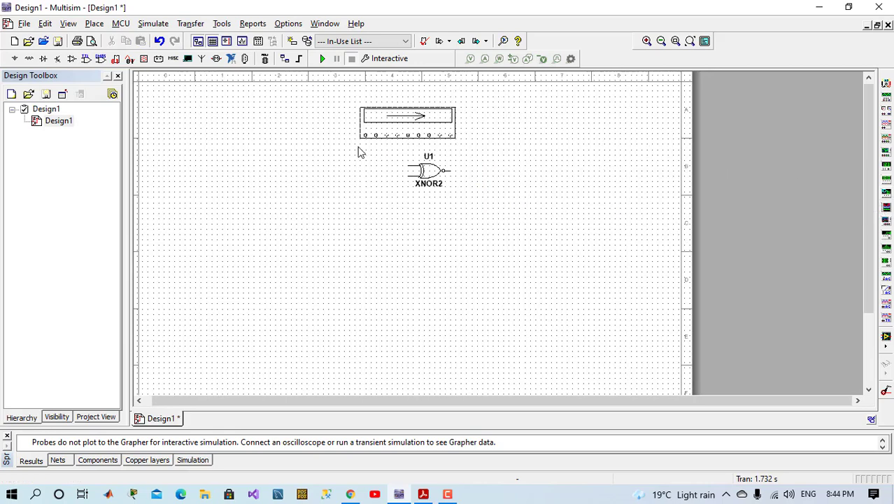
{"action": "left_click", "coordinate": [387, 138]}
{"action": "double_click", "coordinate": [425, 116]}
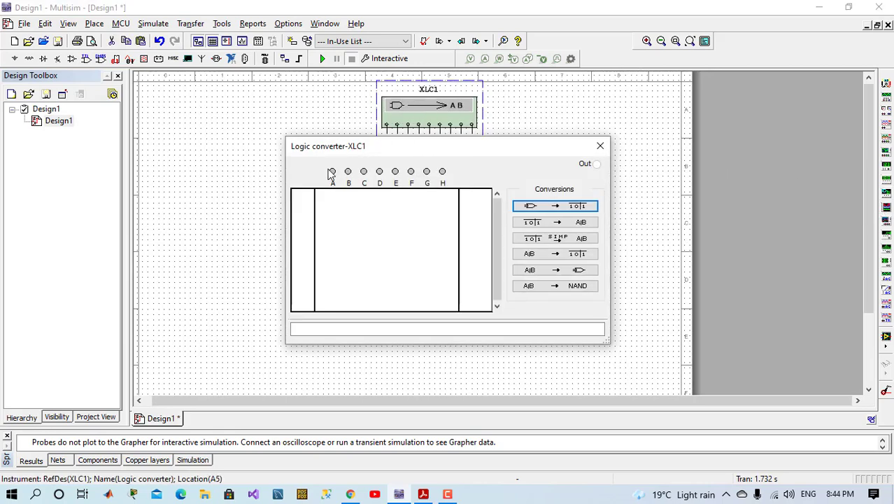
{"action": "left_click", "coordinate": [332, 172]}
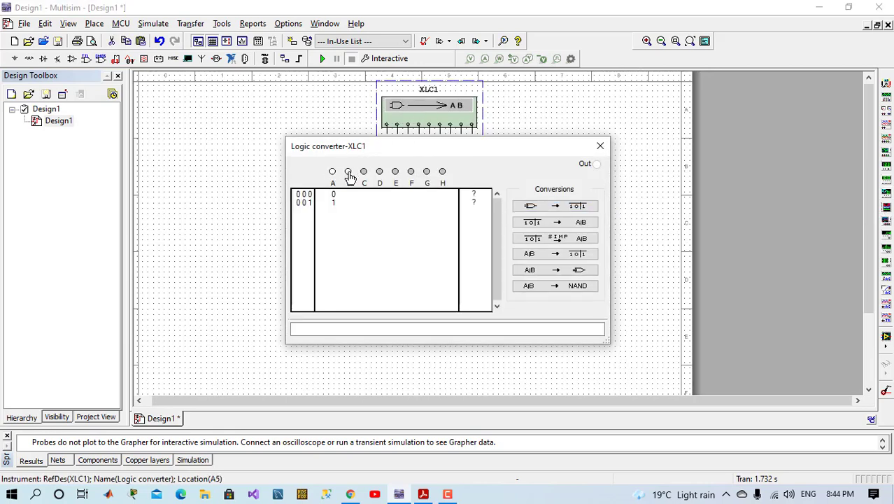
{"action": "left_click", "coordinate": [348, 172]}
{"action": "left_click", "coordinate": [600, 147]}
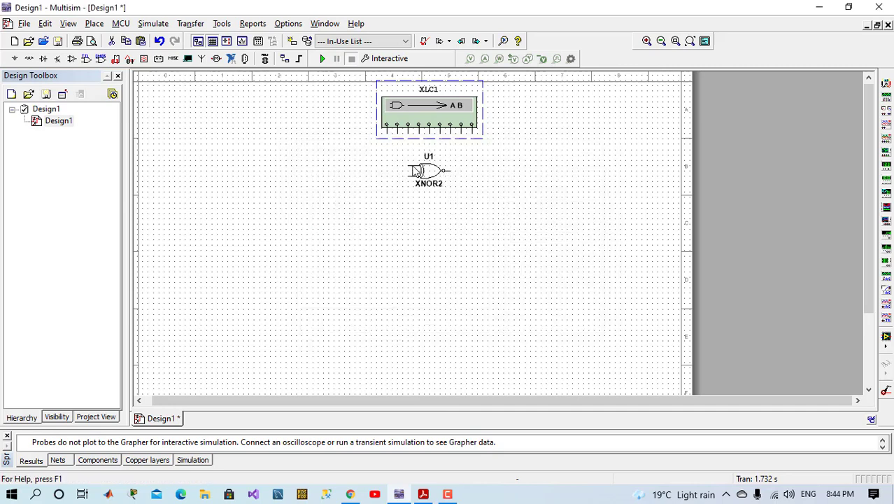
{"action": "left_click", "coordinate": [398, 170]}
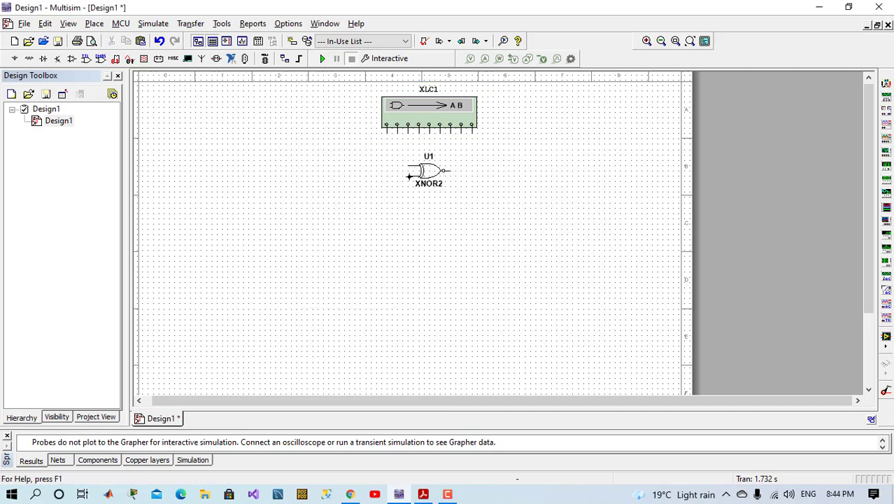
Wire U1's two inputs to XLC1's first and second terminals.
{"action": "left_click", "coordinate": [408, 166]}
{"action": "left_click", "coordinate": [396, 128]}
{"action": "left_click", "coordinate": [411, 175]}
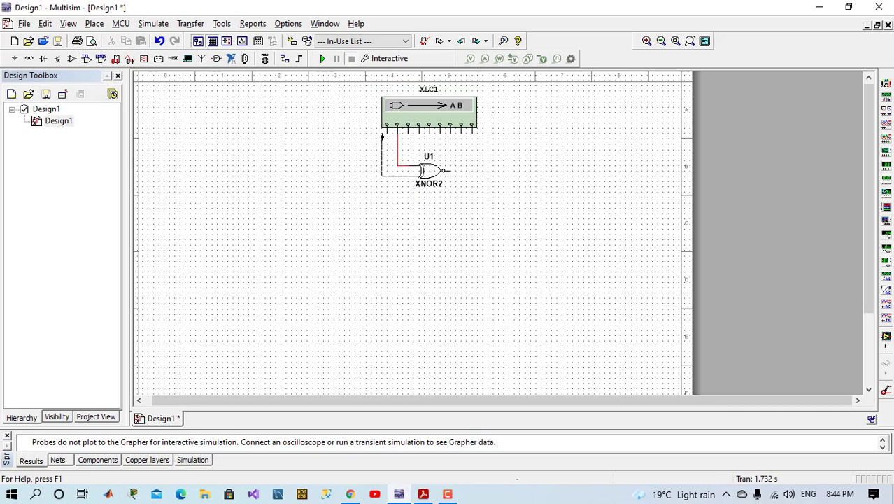
{"action": "left_click", "coordinate": [386, 128]}
Generate truth table 1, 0, 0, 1, derive A'B'+AB, and build its gate circuit.
{"action": "double_click", "coordinate": [434, 119]}
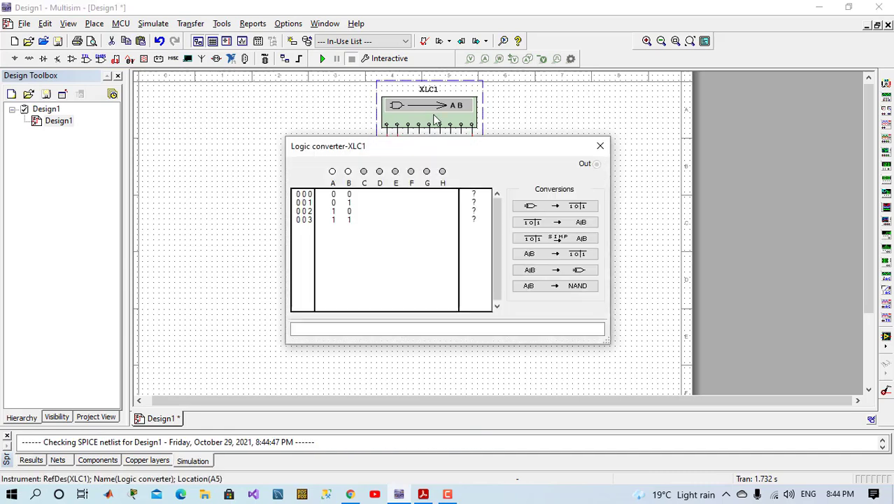
{"action": "left_click", "coordinate": [537, 208]}
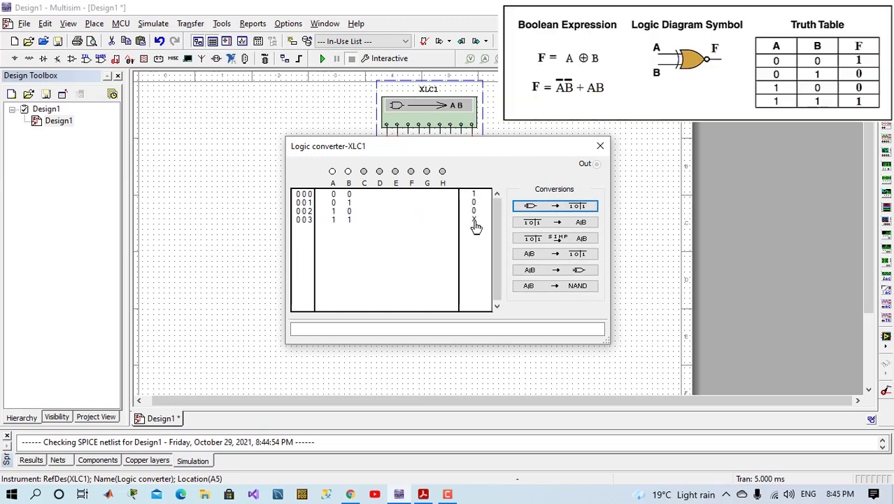
{"action": "left_click", "coordinate": [557, 224]}
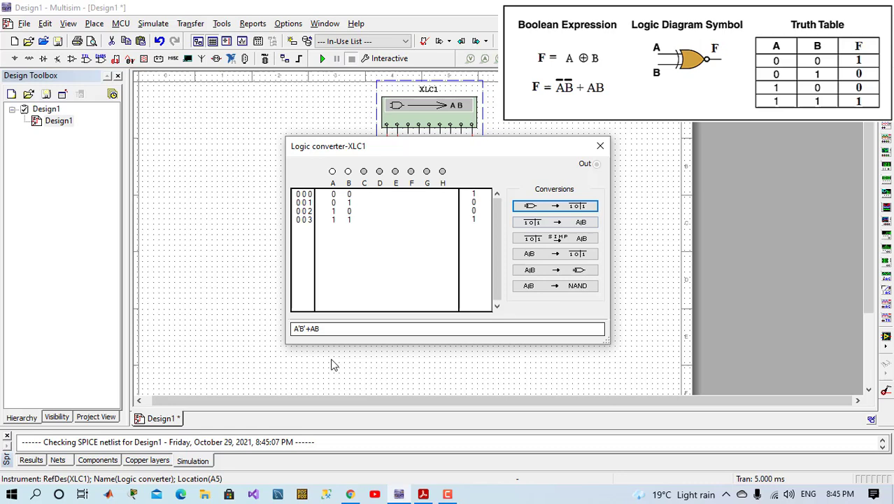
{"action": "left_click_drag", "start_coordinate": [320, 328], "coordinate": [240, 333]}
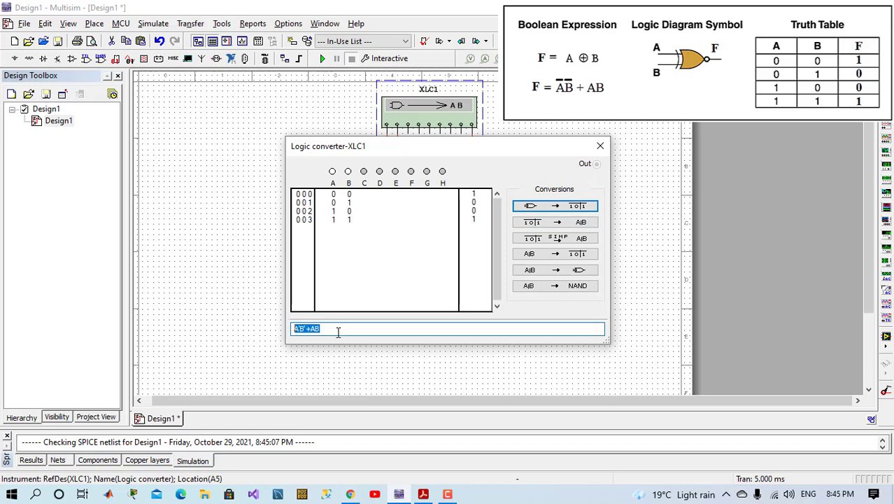
{"action": "left_click", "coordinate": [340, 332]}
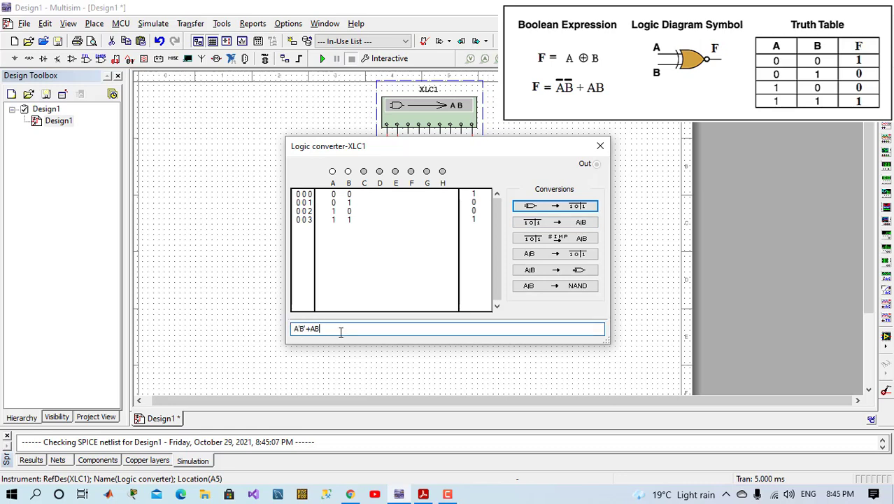
{"action": "left_click", "coordinate": [556, 238]}
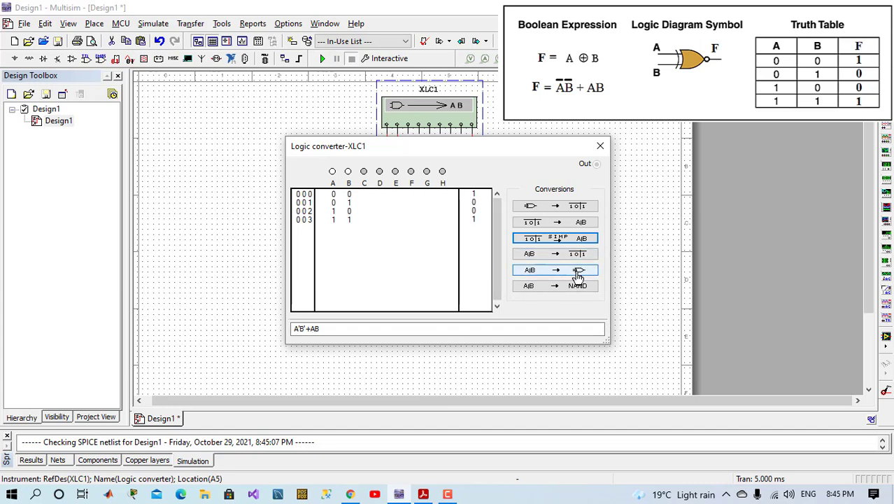
{"action": "left_click", "coordinate": [578, 277]}
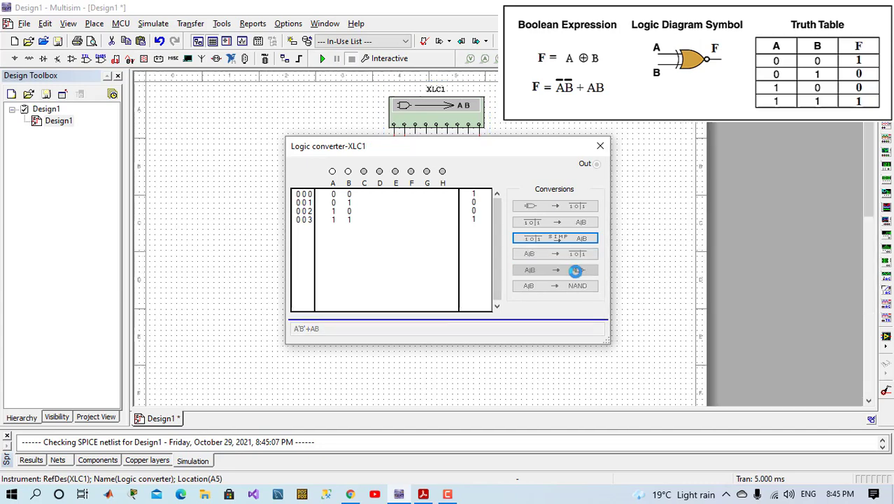